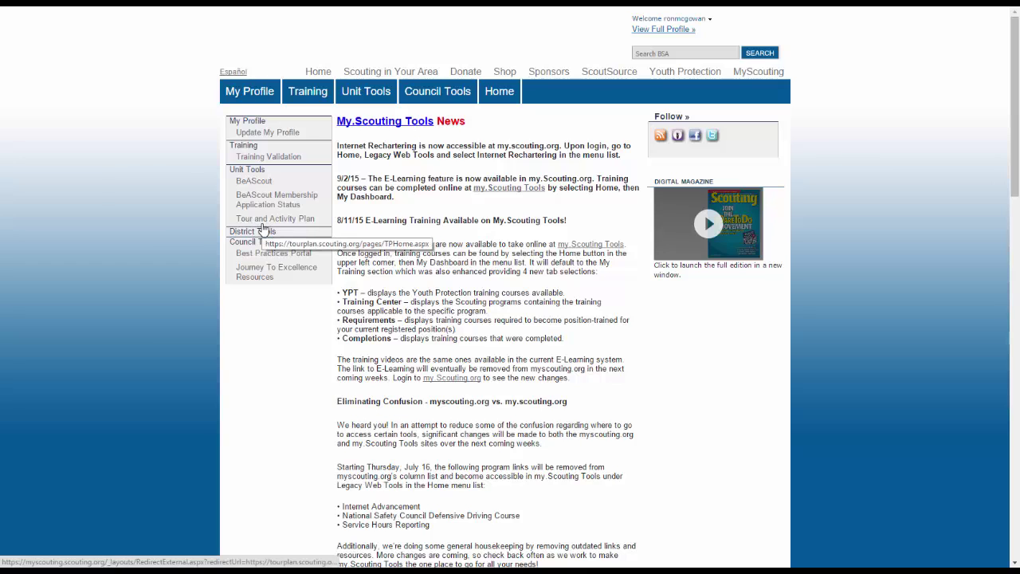
- Open the Tour and Activity Plan site, create a new plan, and proceed past the preparation checklist
{"action": "left_click", "coordinate": [262, 223]}
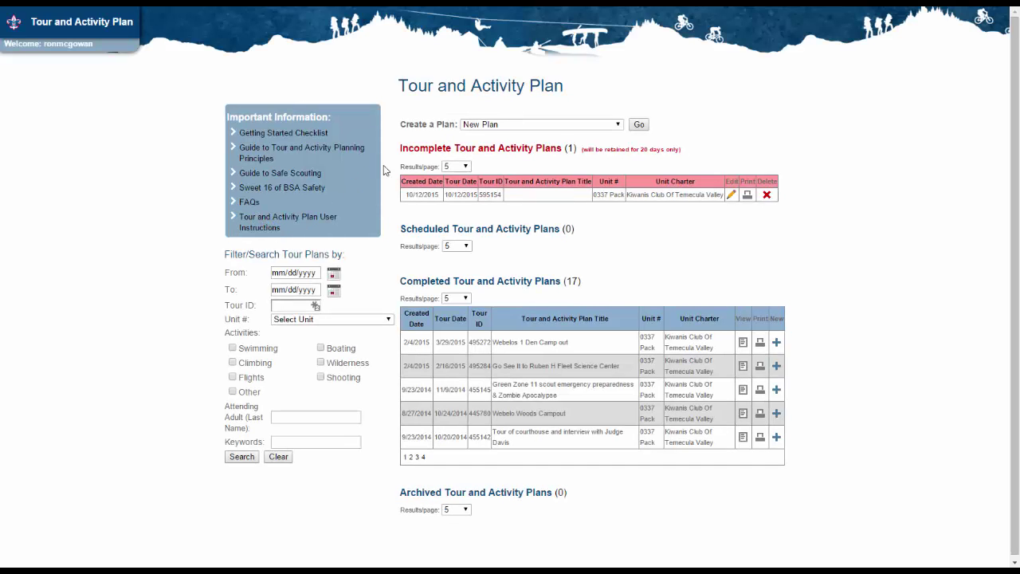
{"action": "left_click", "coordinate": [640, 125]}
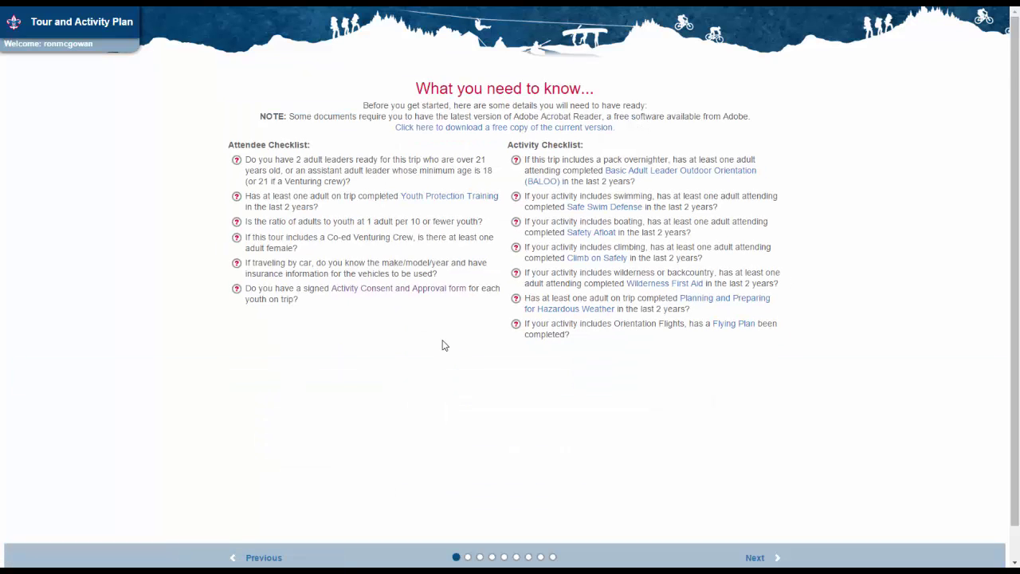
{"action": "left_click", "coordinate": [755, 561]}
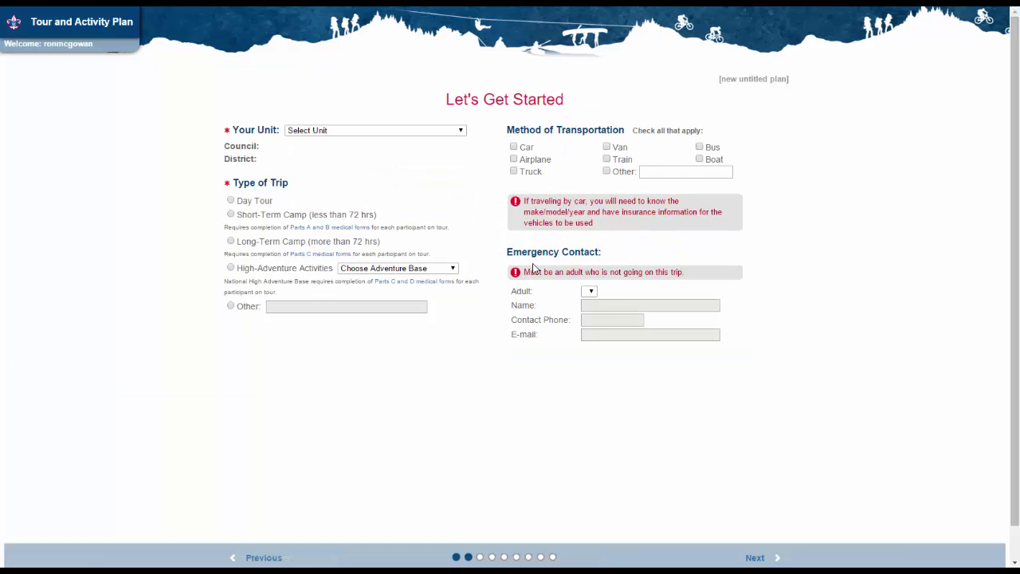
- Set the unit to Pack 0337 - Kiwanis Club Of Temecula Valley and the trip type to Short-Term Camp (less than 72 hrs)
{"action": "left_click", "coordinate": [461, 131]}
{"action": "left_click", "coordinate": [438, 148]}
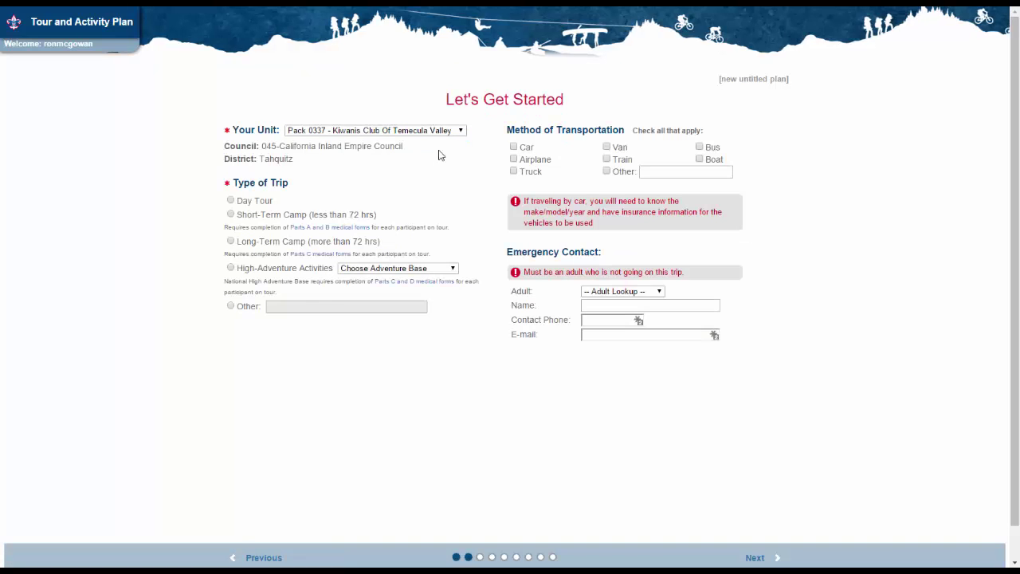
{"action": "left_click", "coordinate": [231, 215]}
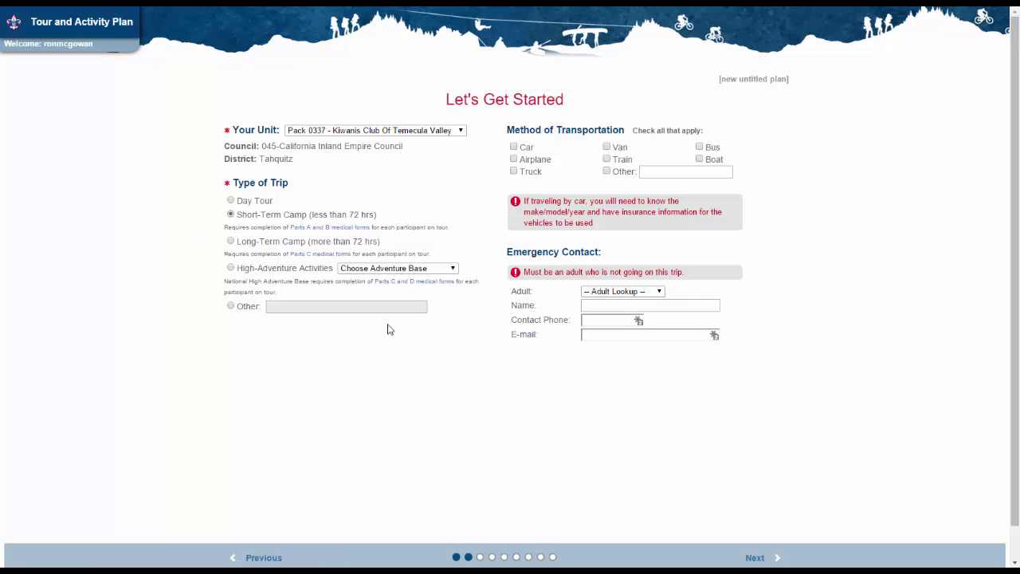
- Set the method of transportation to Other, described as "Parents Driving Their Son"
{"action": "left_click", "coordinate": [606, 172]}
{"action": "type", "text": "P"}
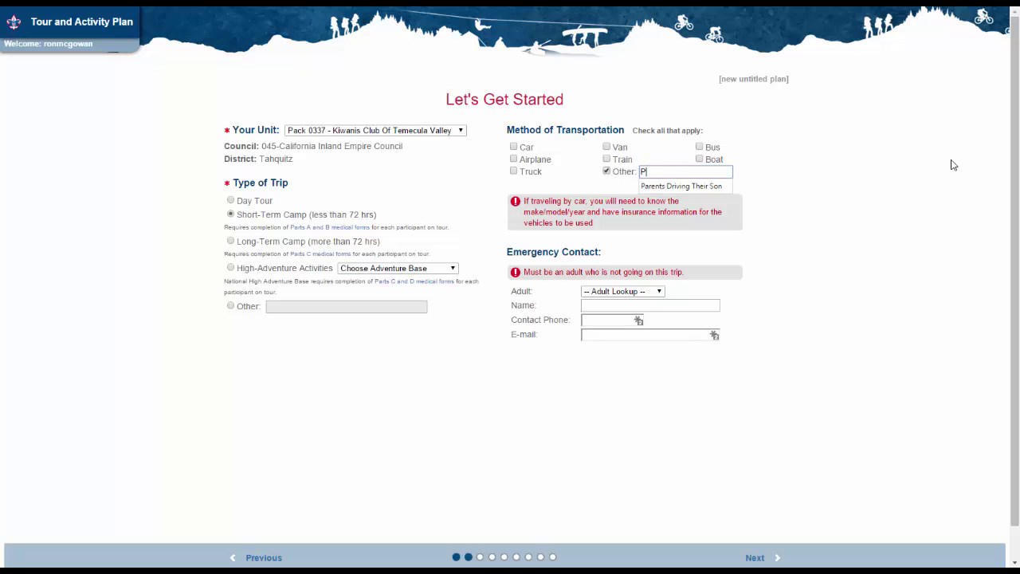
{"action": "type", "text": "aren"}
{"action": "key", "text": "Down"}
{"action": "key", "text": "Tab"}
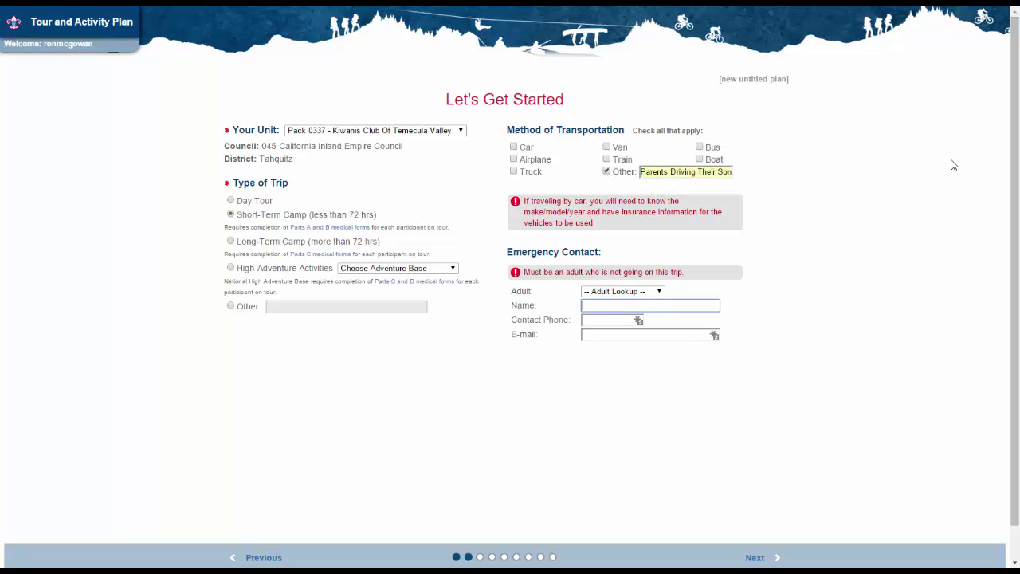
{"action": "left_click", "coordinate": [835, 190]}
- Choose a registered adult who is not going on the trip as emergency contact and continue to the trip details
{"action": "left_click", "coordinate": [660, 292]}
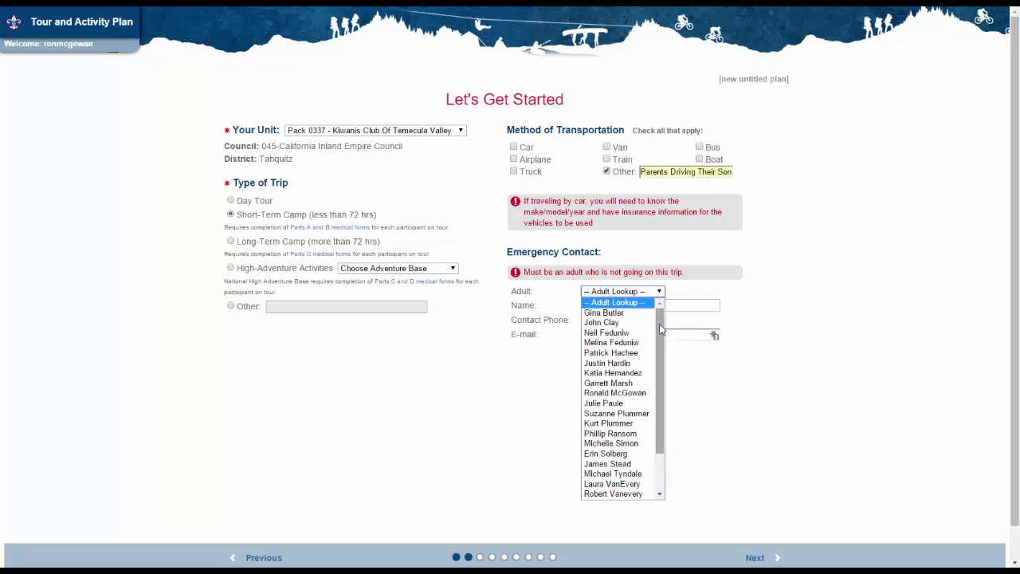
{"action": "left_click", "coordinate": [649, 364]}
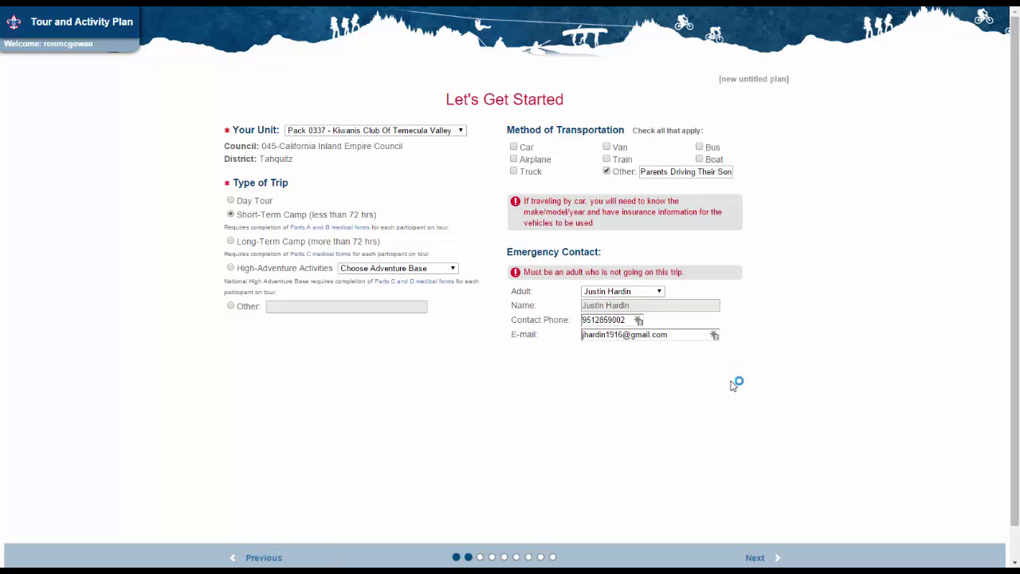
{"action": "left_click", "coordinate": [755, 558]}
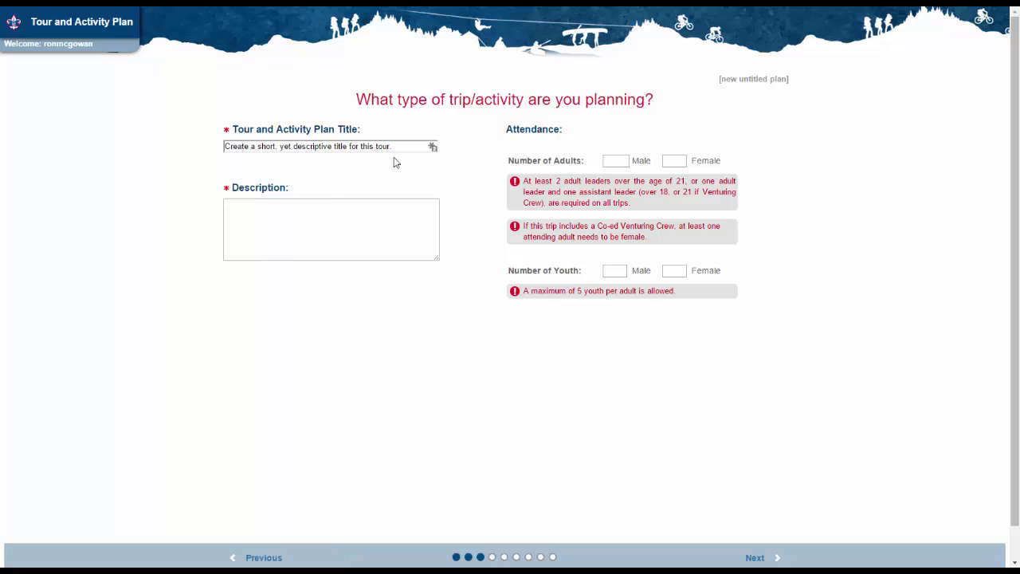
- Title the plan "Eerie Emmerson" and enter "Eerie Emmerson Camp" as its description
{"action": "left_click", "coordinate": [403, 145]}
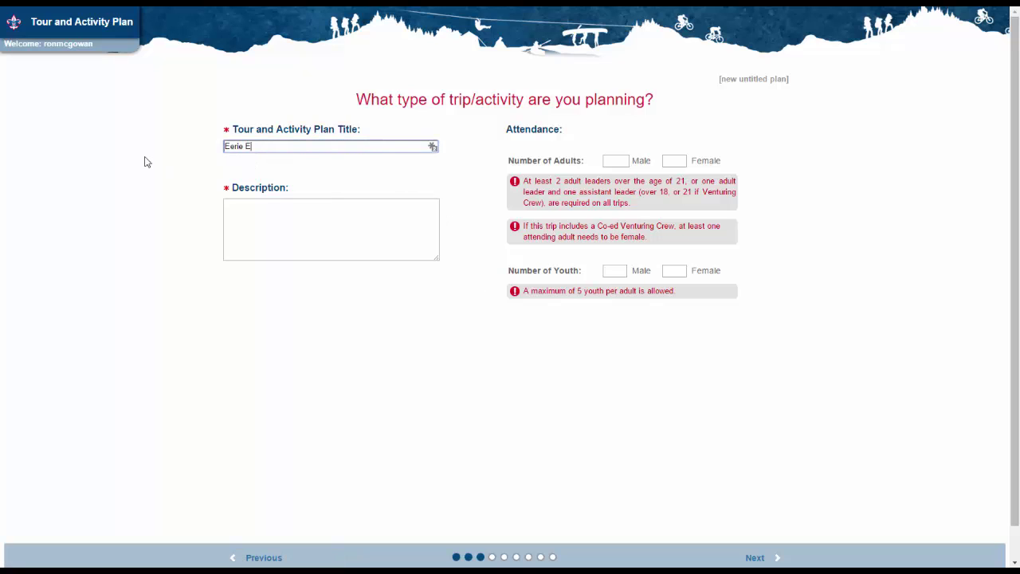
{"action": "type", "text": "Eerie Emmerson"}
{"action": "key", "text": "Tab"}
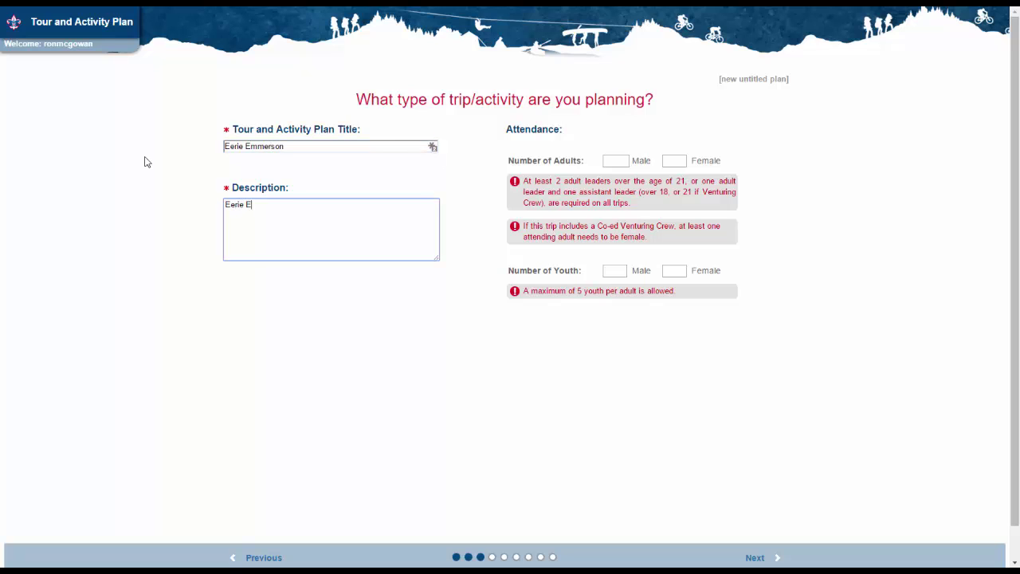
{"action": "type", "text": "Eerie Emmerson Camp"}
- Set attendance to 12 male and 6 female adults and 2 female youth, fill in the male youth count, and continue
{"action": "left_click", "coordinate": [627, 162]}
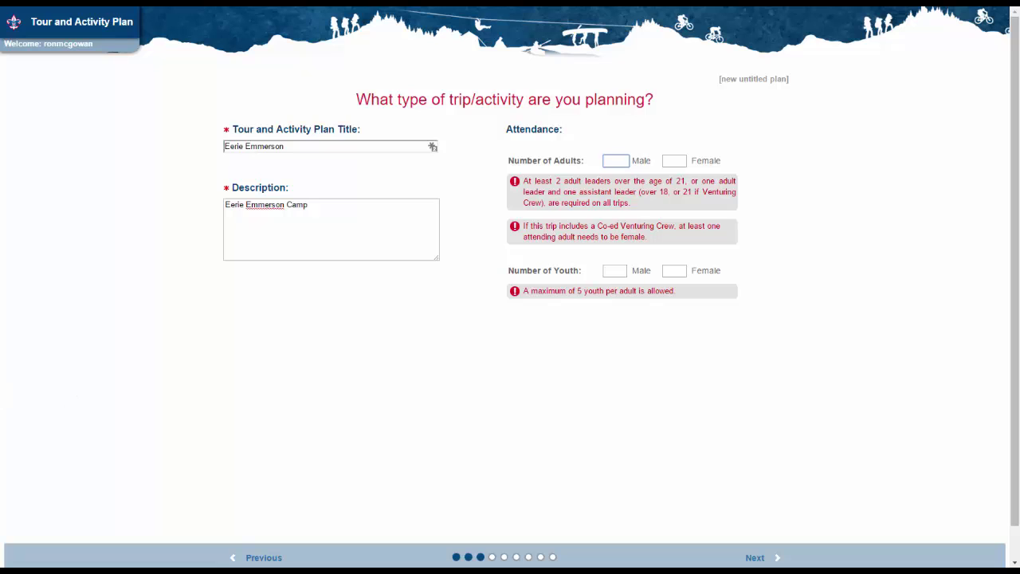
{"action": "left_click", "coordinate": [619, 165]}
{"action": "left_click", "coordinate": [680, 161]}
{"action": "left_click", "coordinate": [794, 167]}
{"action": "left_click", "coordinate": [682, 271]}
{"action": "left_click", "coordinate": [627, 278]}
{"action": "left_click", "coordinate": [622, 272]}
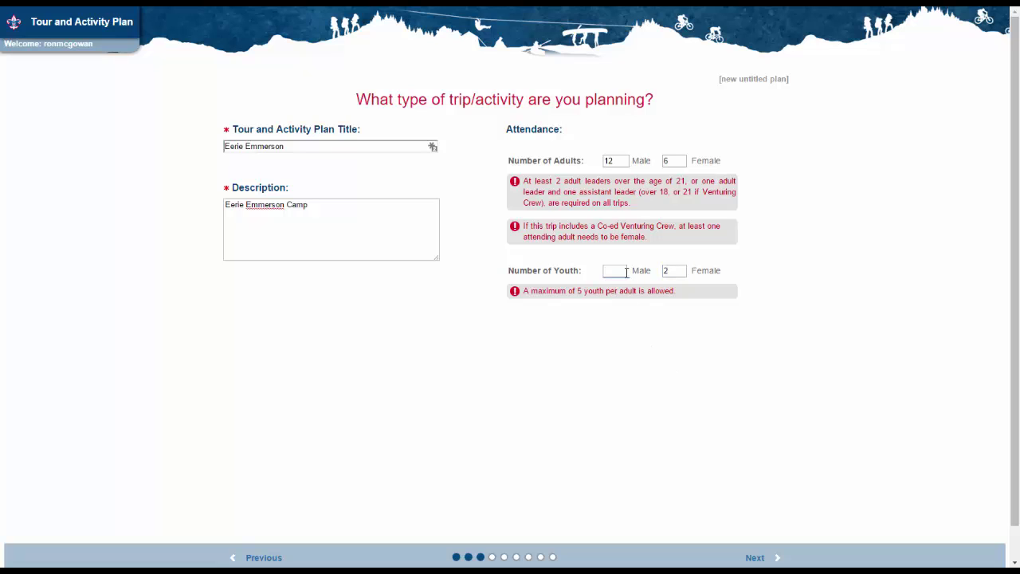
{"action": "left_click", "coordinate": [642, 442]}
{"action": "left_click", "coordinate": [756, 559]}
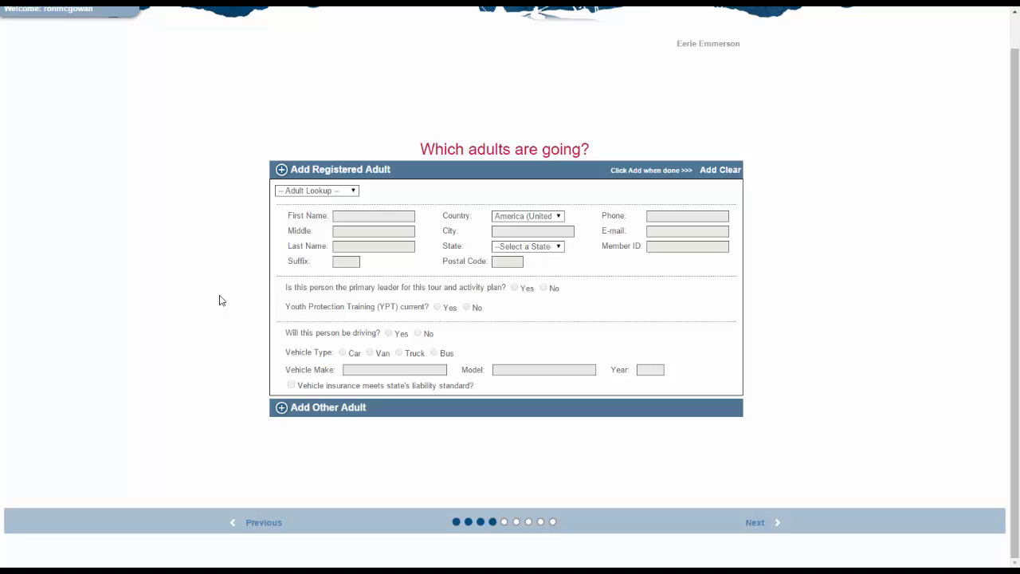
{"action": "left_click", "coordinate": [353, 191]}
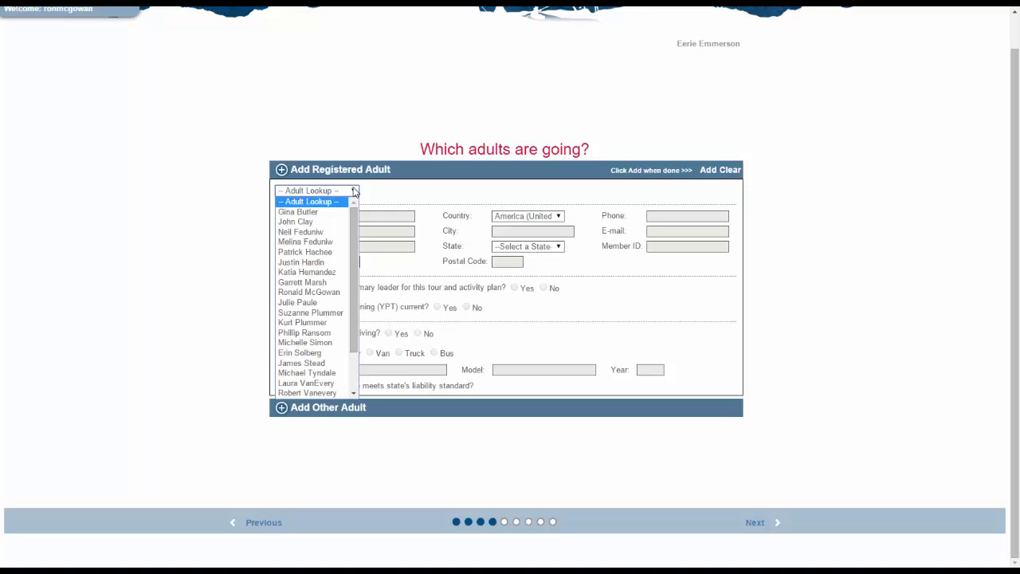
{"action": "scroll", "coordinate": [347, 252], "scroll_direction": "down", "scroll_amount": 1}
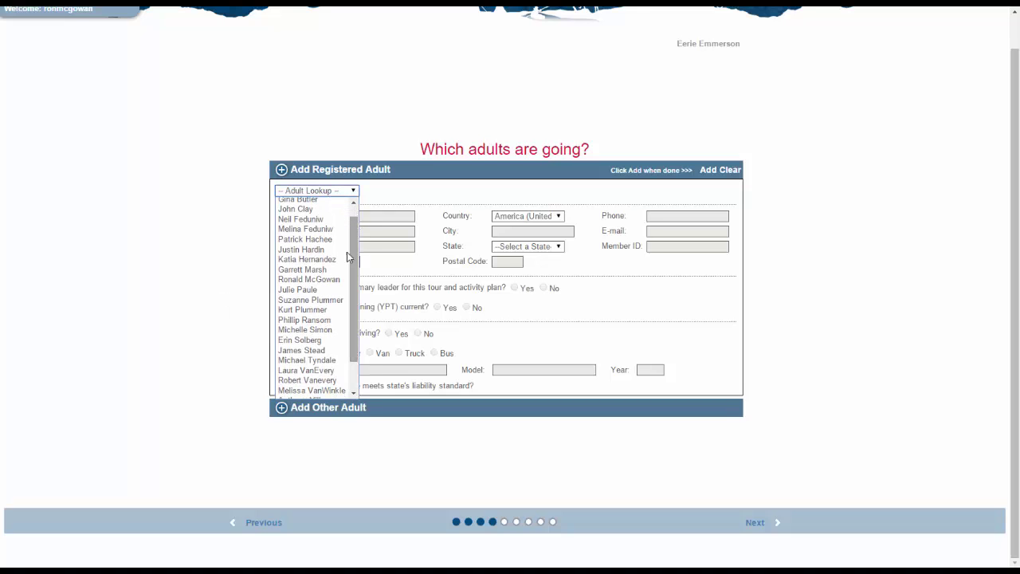
{"action": "left_click", "coordinate": [339, 290]}
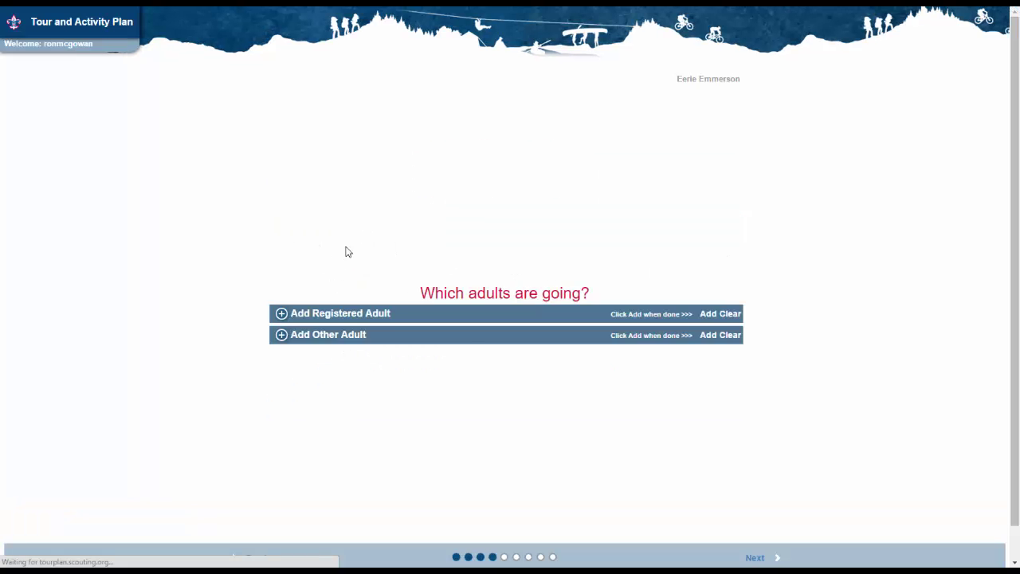
- Add the signed-in leader as a registered adult, marked as primary leader with current Youth Protection Training
{"action": "left_click", "coordinate": [356, 227]}
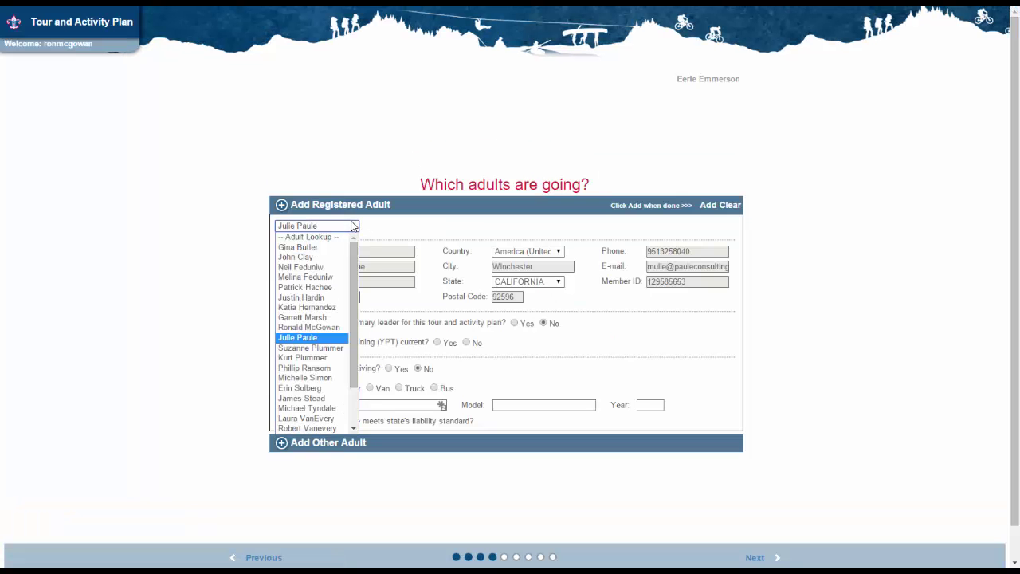
{"action": "left_click", "coordinate": [325, 330]}
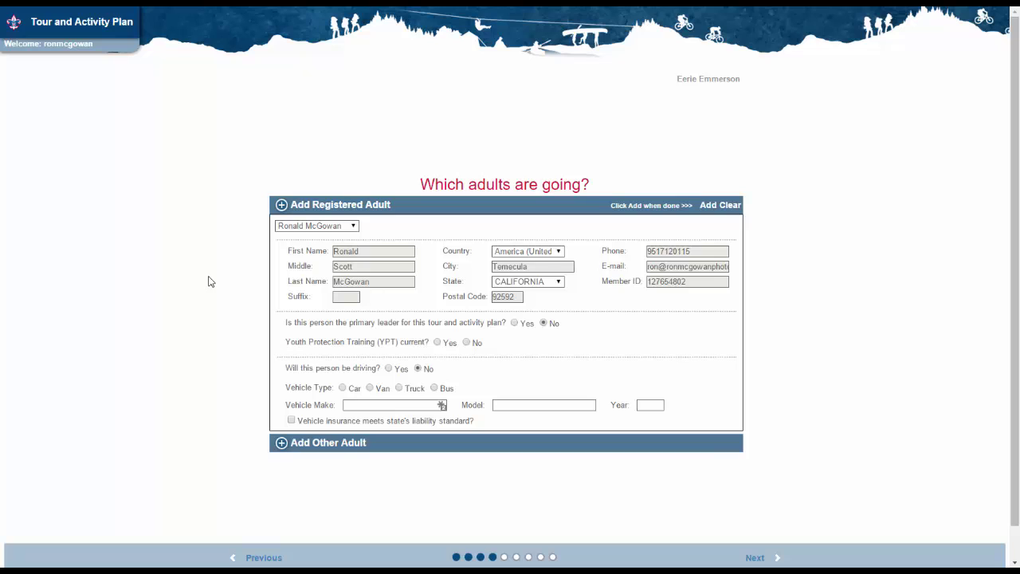
{"action": "left_click", "coordinate": [515, 323]}
{"action": "left_click", "coordinate": [437, 344]}
{"action": "left_click", "coordinate": [710, 209]}
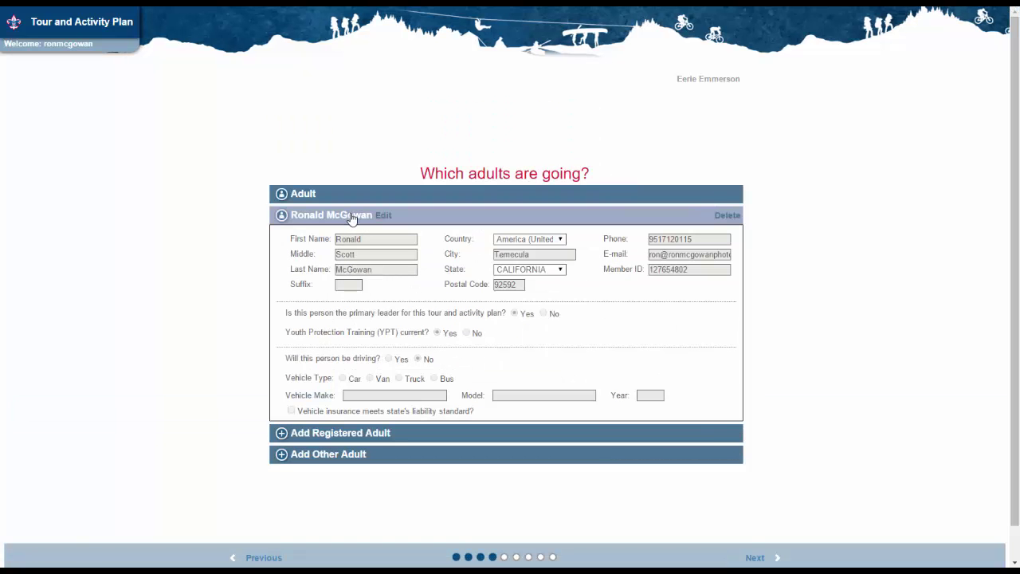
- Add a second registered adult with current Youth Protection Training and continue to the travel details
{"action": "left_click", "coordinate": [335, 435]}
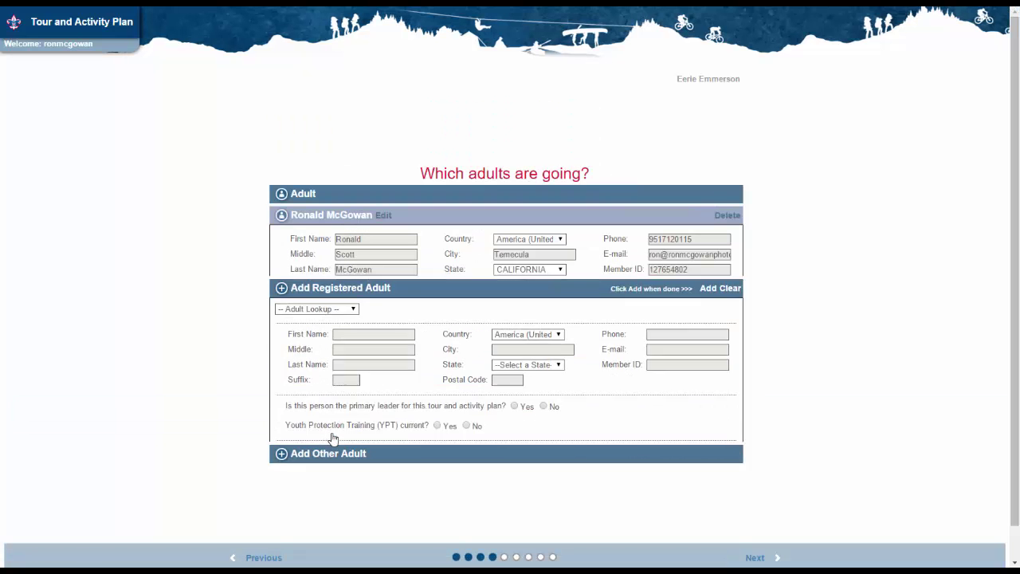
{"action": "left_click", "coordinate": [354, 238]}
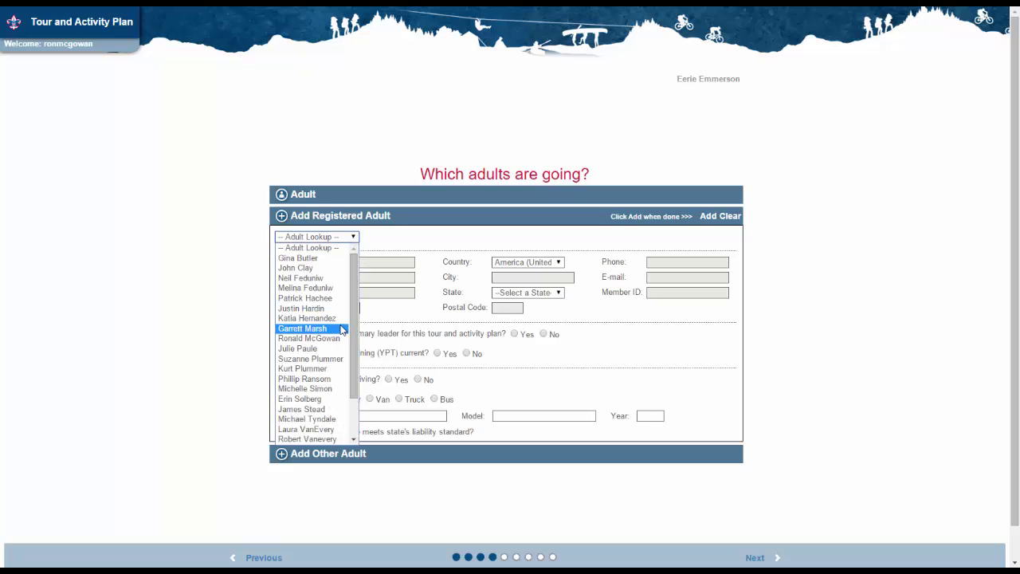
{"action": "left_click", "coordinate": [303, 328]}
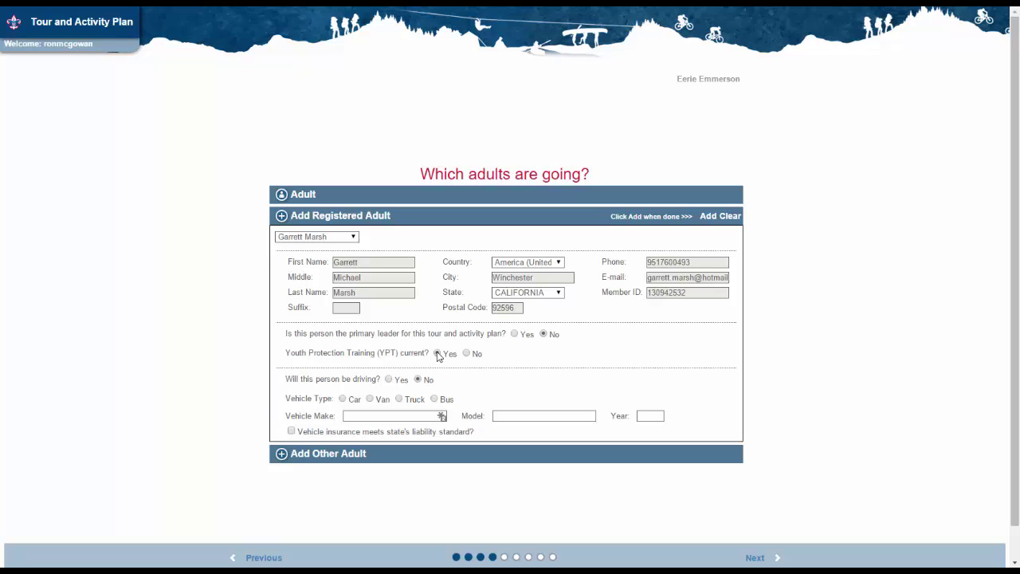
{"action": "left_click", "coordinate": [705, 218]}
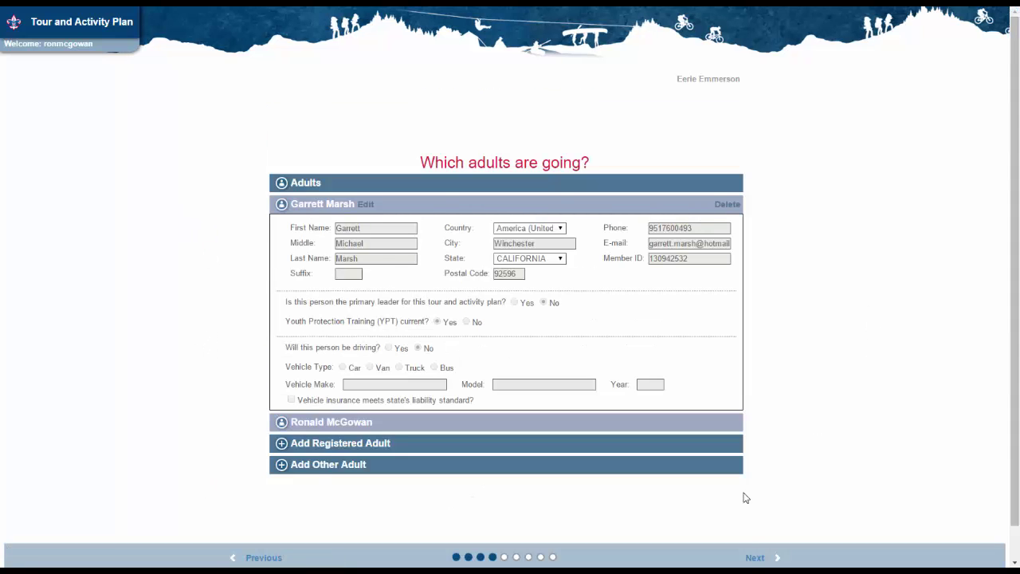
{"action": "left_click", "coordinate": [751, 559]}
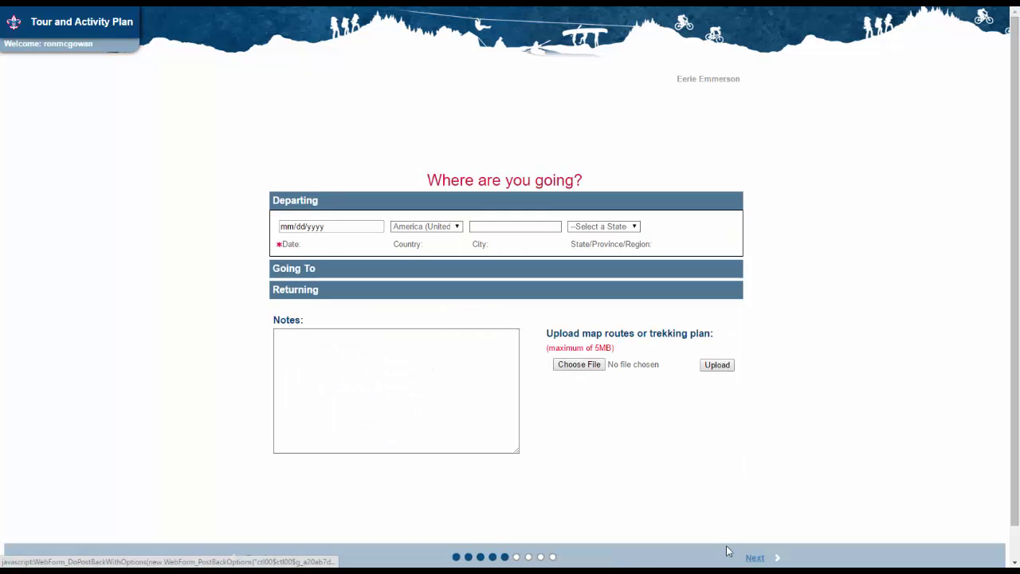
- Set the departure date to 10/24/2015 and the departure location to Temecula, California
{"action": "scroll", "coordinate": [220, 261], "scroll_direction": "down", "scroll_amount": 1}
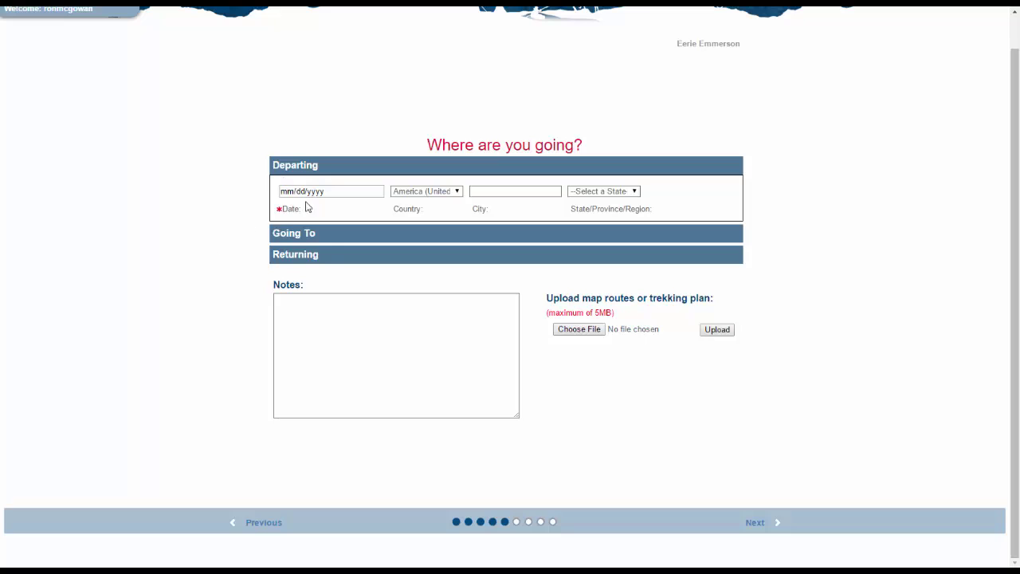
{"action": "left_click", "coordinate": [336, 193]}
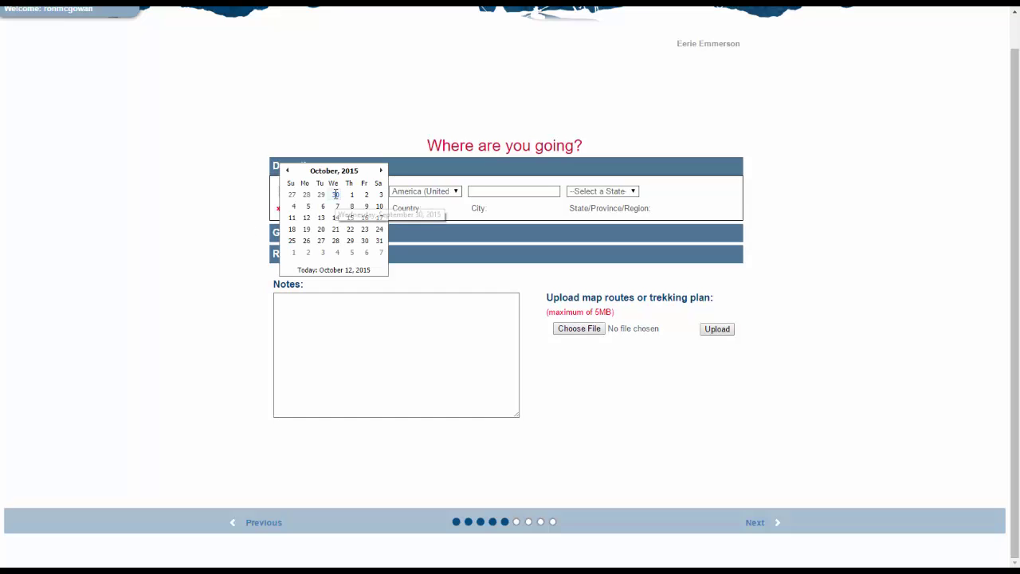
{"action": "left_click", "coordinate": [380, 229]}
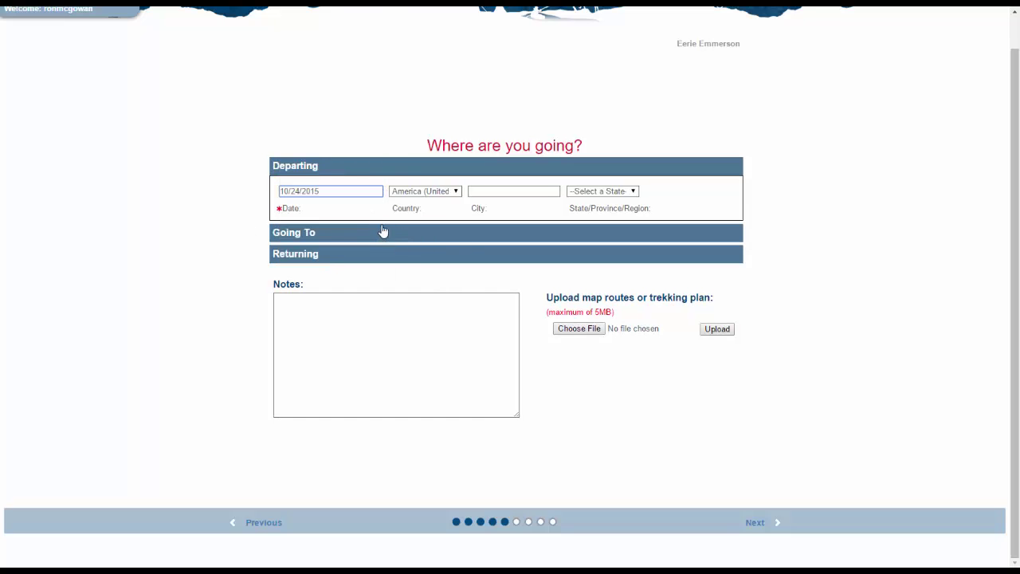
{"action": "left_click", "coordinate": [495, 191]}
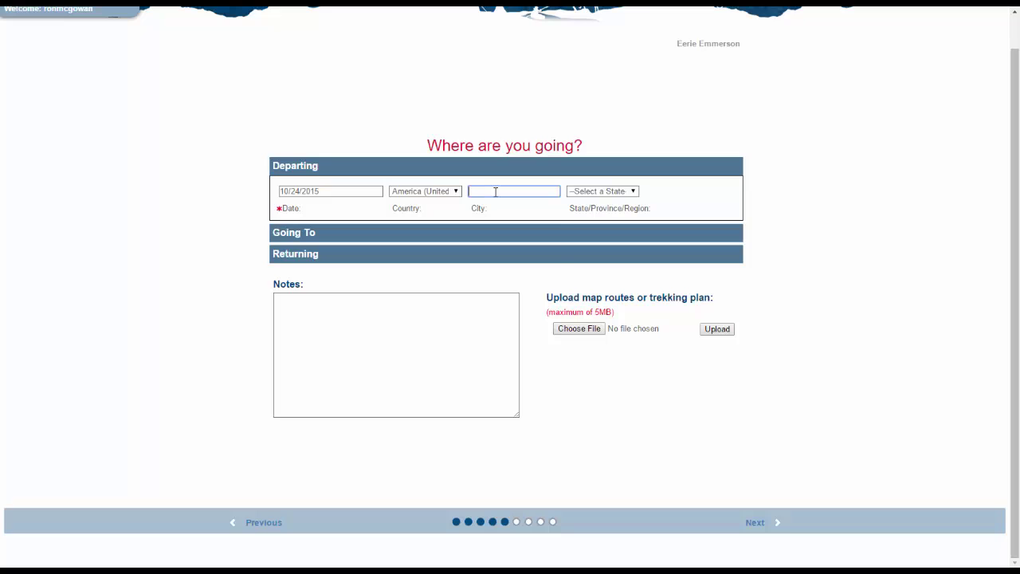
{"action": "type", "text": "Teme"}
{"action": "key", "text": "Down"}
{"action": "key", "text": "Return"}
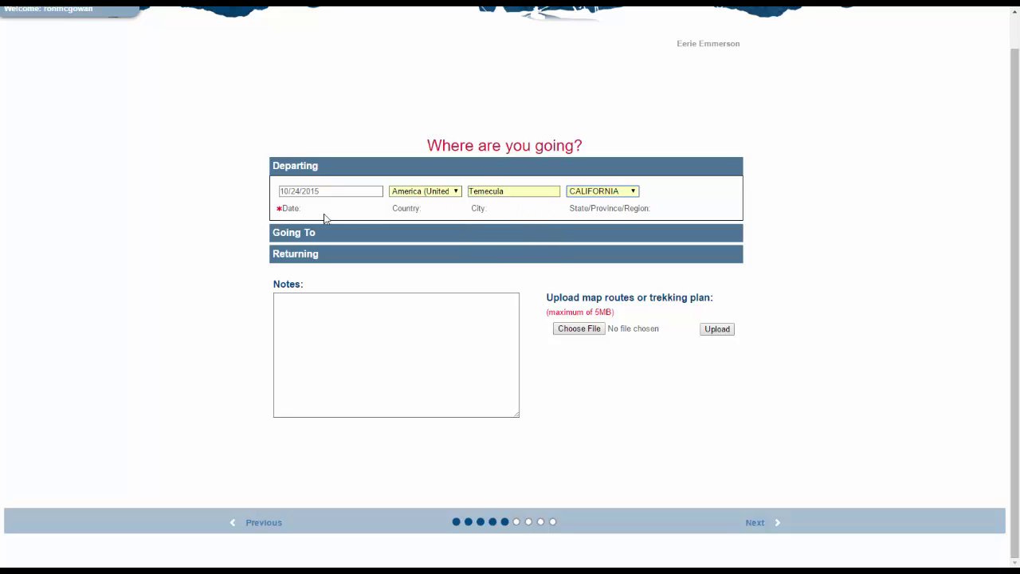
- Add a destination arriving 10/14/2015 in Idyllwild, California, with Scout Camp as the overnight accommodation
{"action": "left_click", "coordinate": [297, 235]}
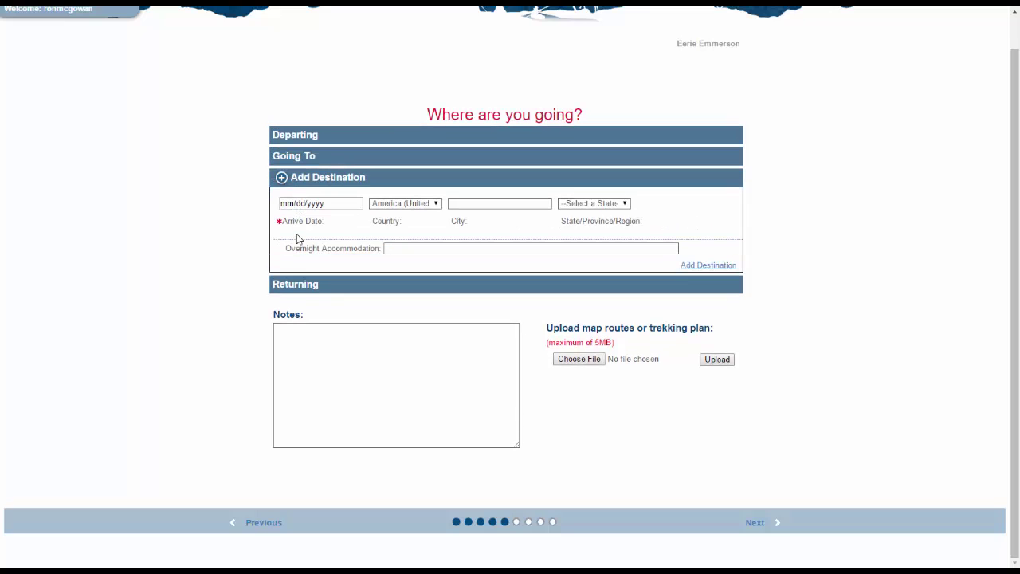
{"action": "left_click", "coordinate": [335, 204]}
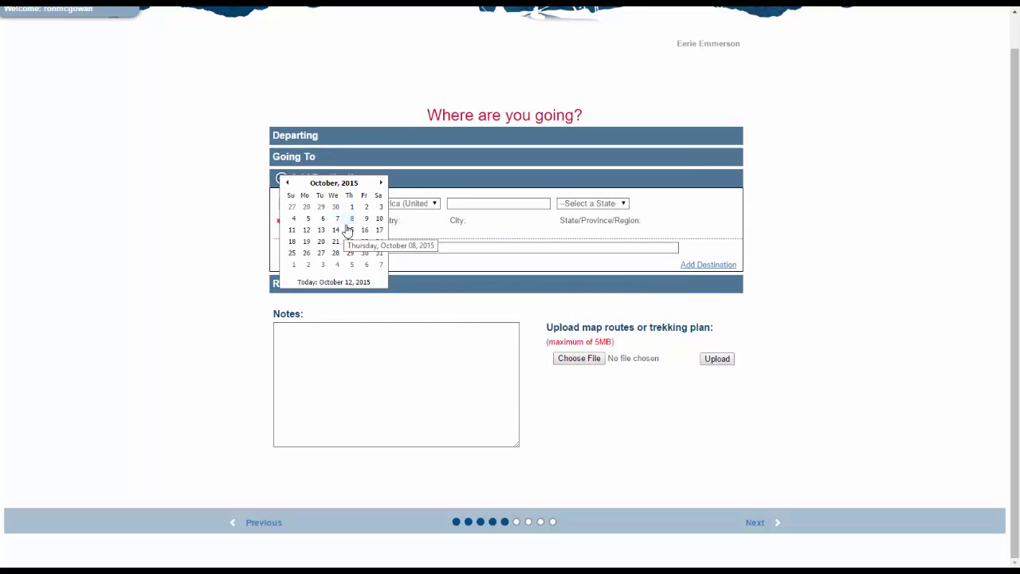
{"action": "left_click", "coordinate": [335, 231]}
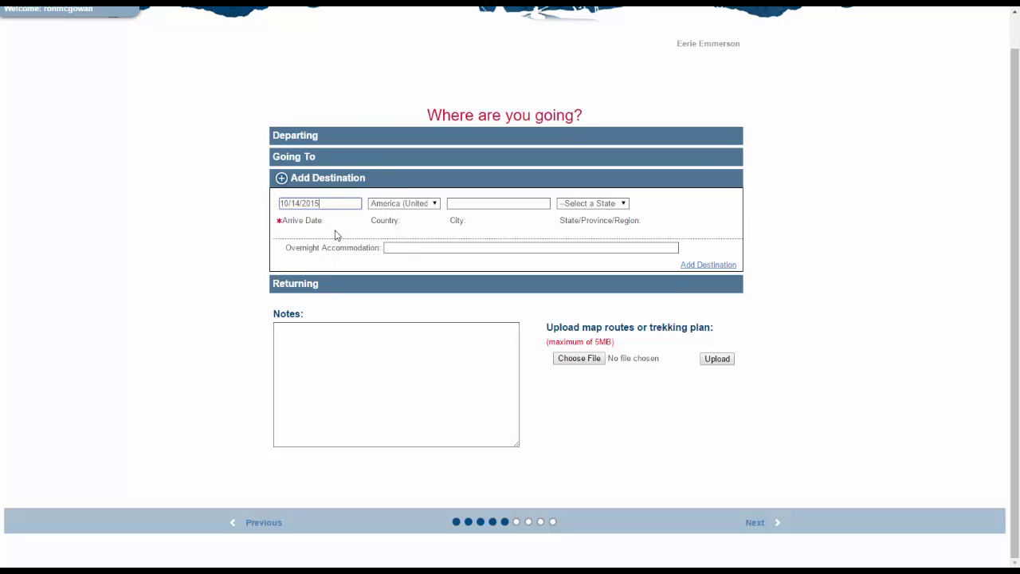
{"action": "left_click", "coordinate": [457, 207]}
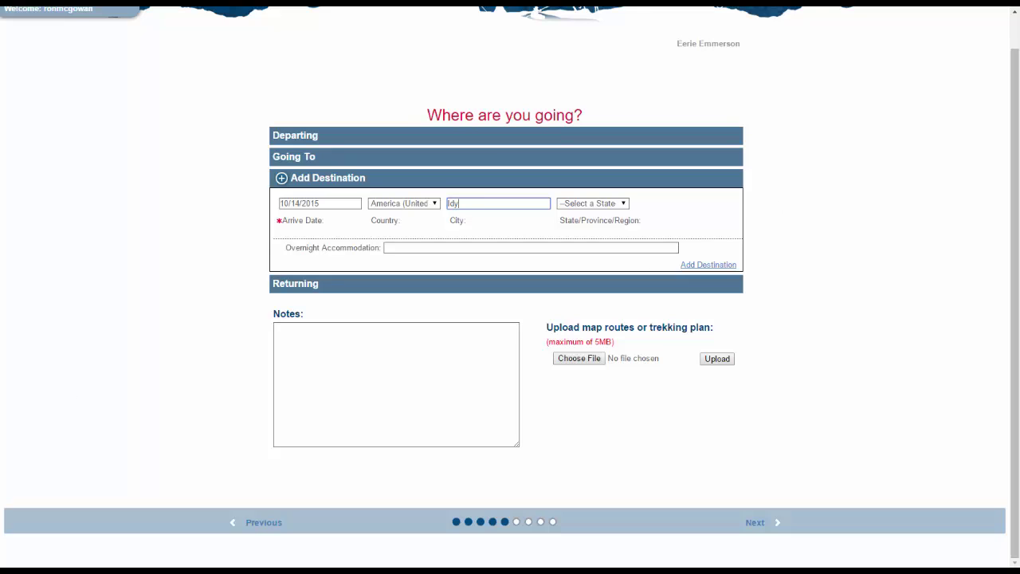
{"action": "left_click", "coordinate": [55, 292]}
{"action": "left_click", "coordinate": [470, 205]}
{"action": "key", "text": "Tab"}
{"action": "key", "text": "c"}
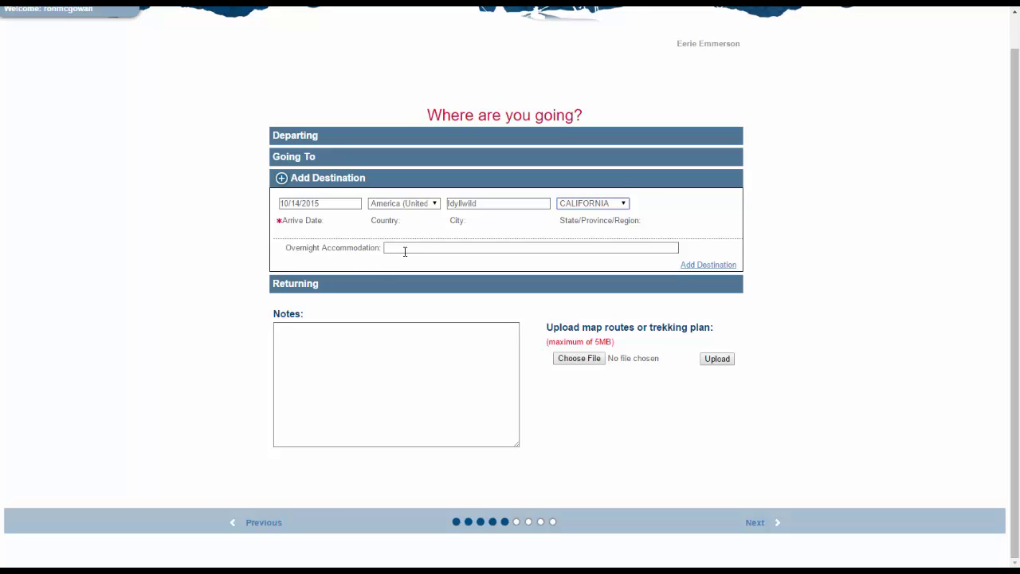
{"action": "left_click", "coordinate": [405, 248]}
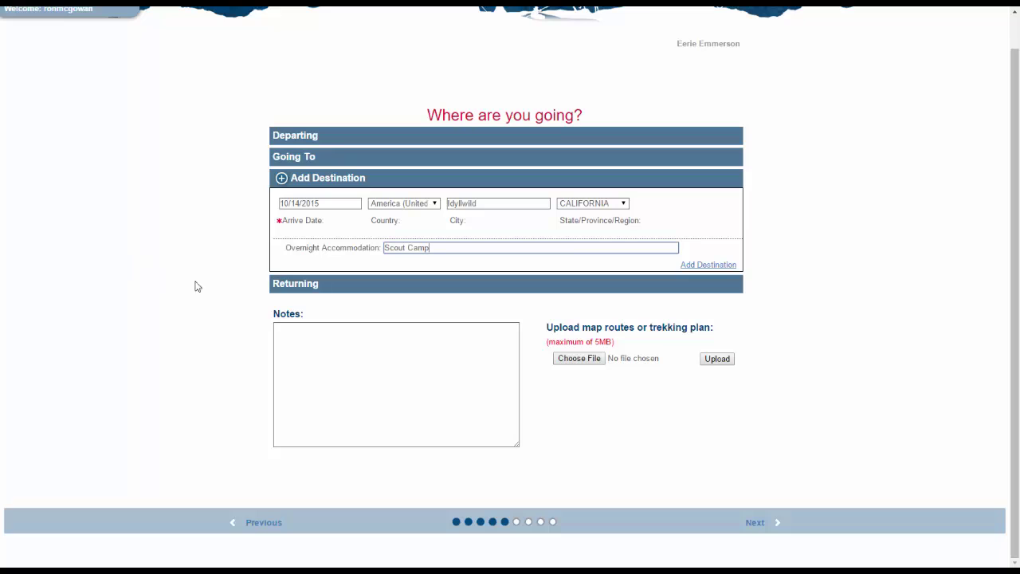
{"action": "left_click", "coordinate": [713, 266]}
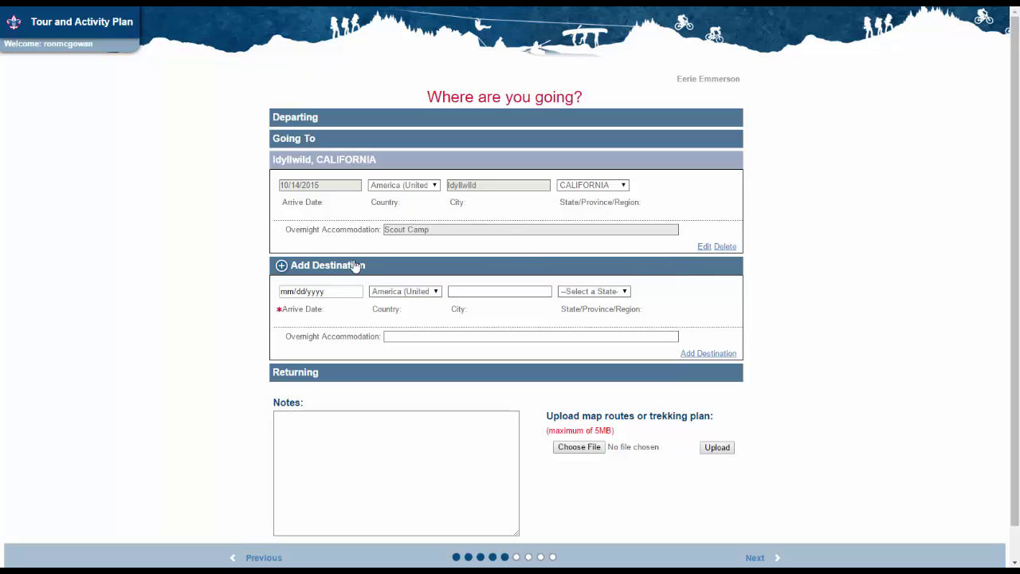
- Set the return to 10/25/2015 in Temecula, California, and continue to the activity selection
{"action": "left_click", "coordinate": [316, 374]}
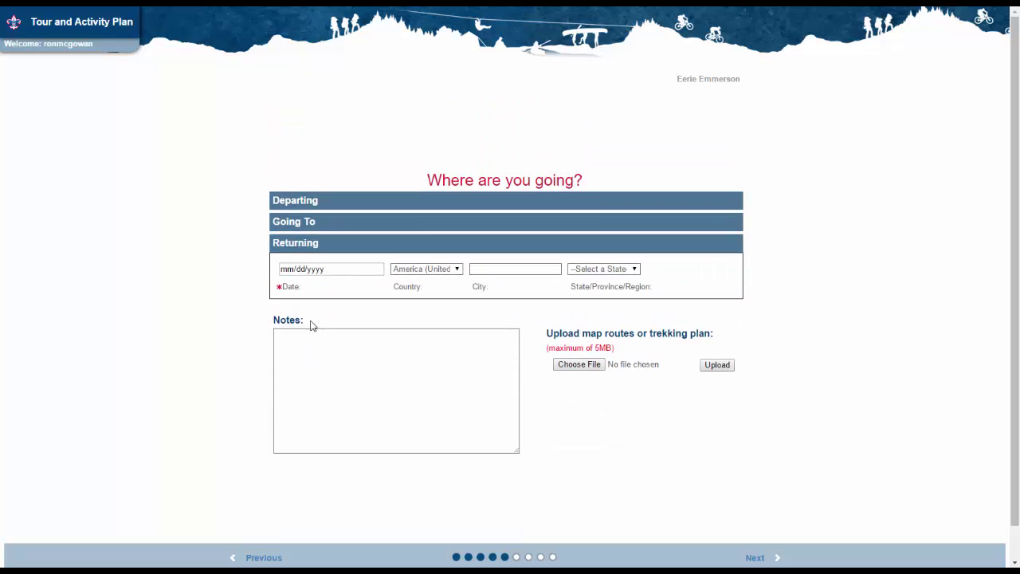
{"action": "left_click", "coordinate": [323, 271]}
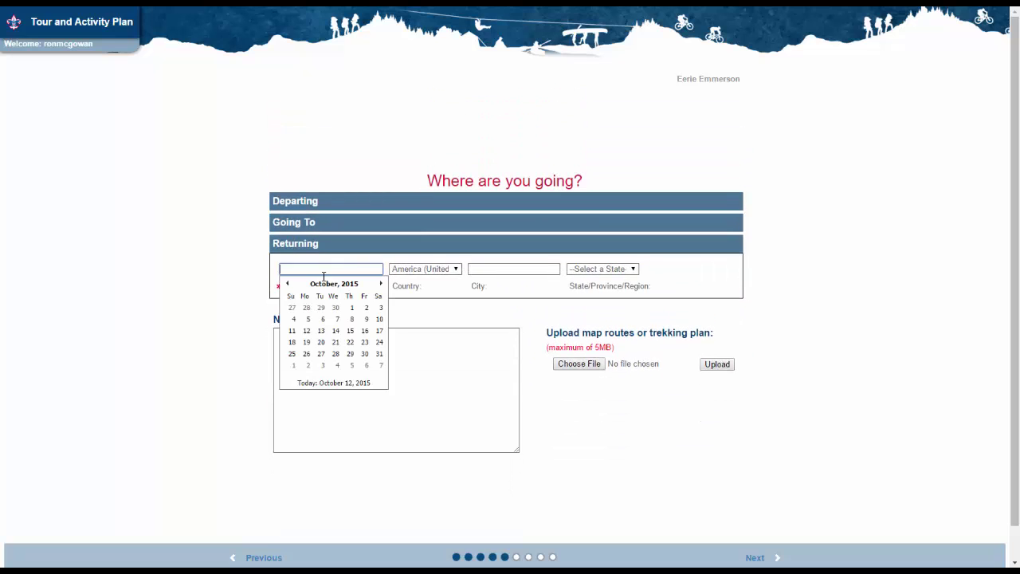
{"action": "left_click", "coordinate": [293, 354]}
{"action": "left_click", "coordinate": [502, 269]}
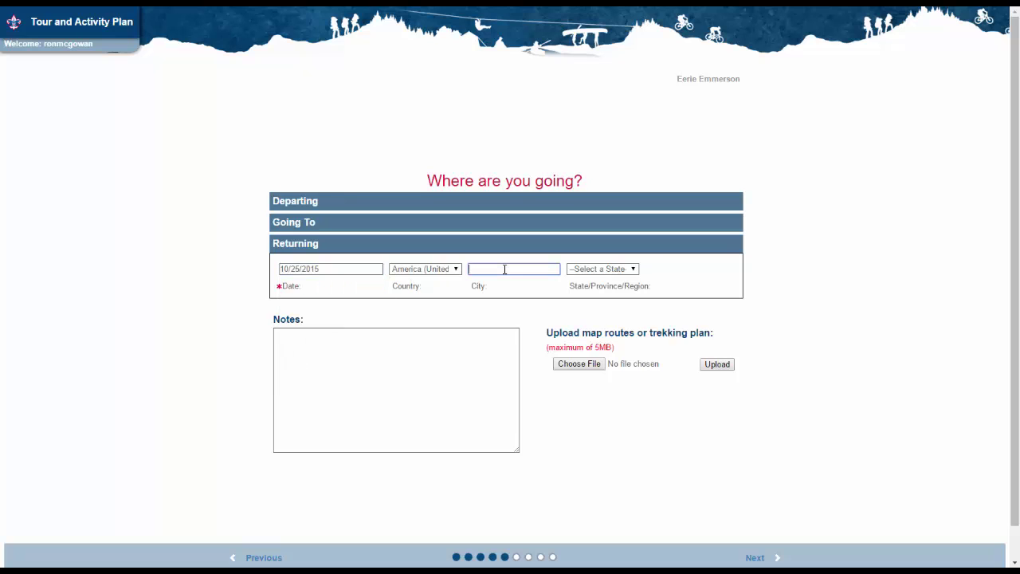
{"action": "type", "text": "T"}
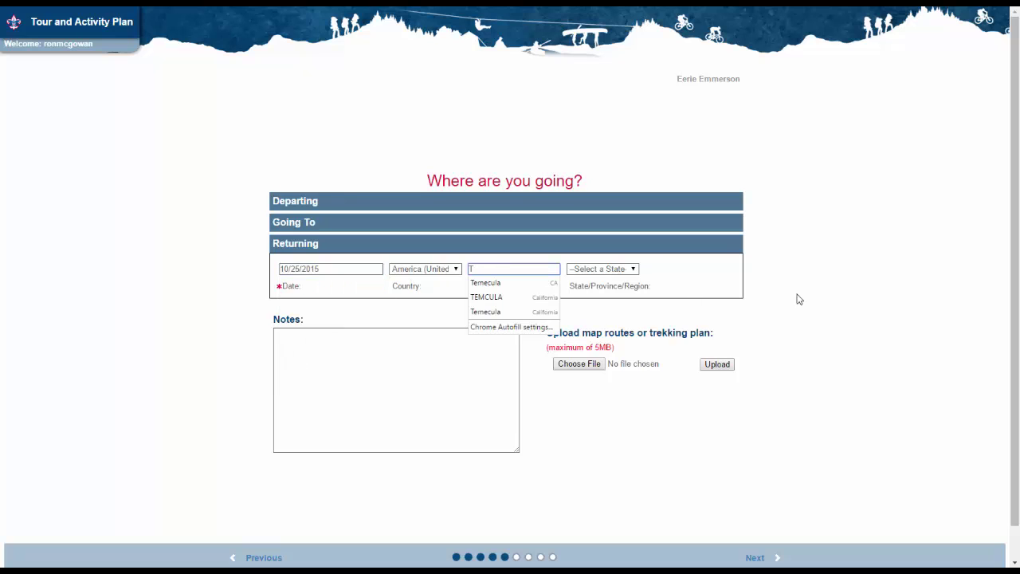
{"action": "key", "text": "Down"}
{"action": "key", "text": "Return"}
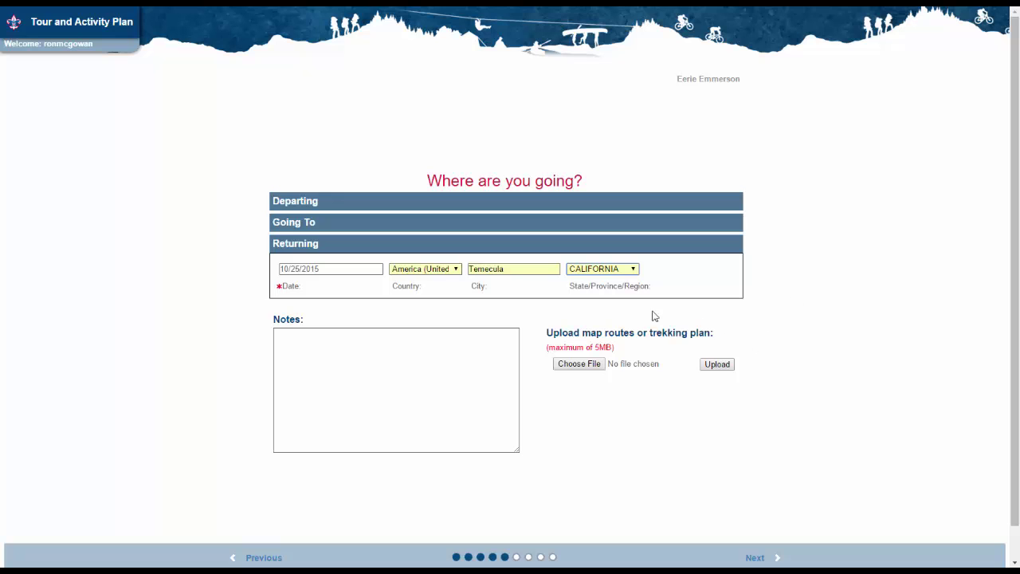
{"action": "scroll", "coordinate": [797, 250], "scroll_direction": "down", "scroll_amount": 1}
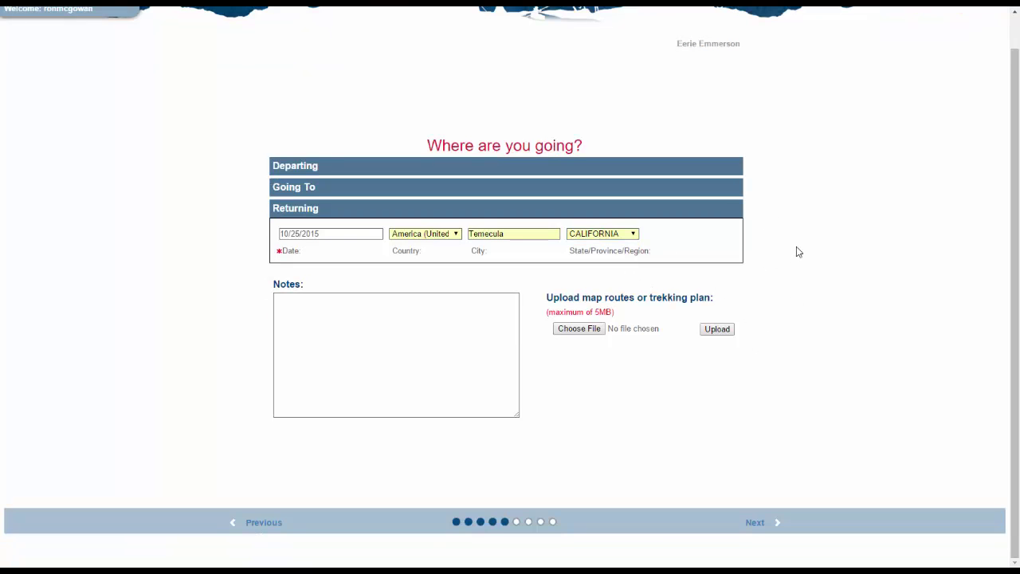
{"action": "left_click", "coordinate": [757, 525]}
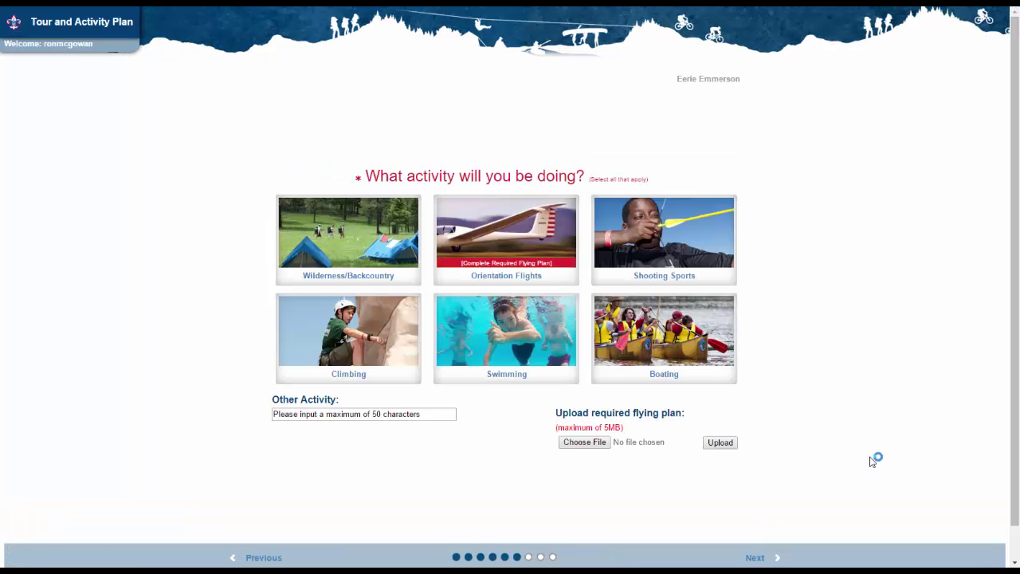
- Enter Scout Camp as the other activity and continue to the preparedness questions
{"action": "scroll", "coordinate": [871, 463], "scroll_direction": "down", "scroll_amount": 1}
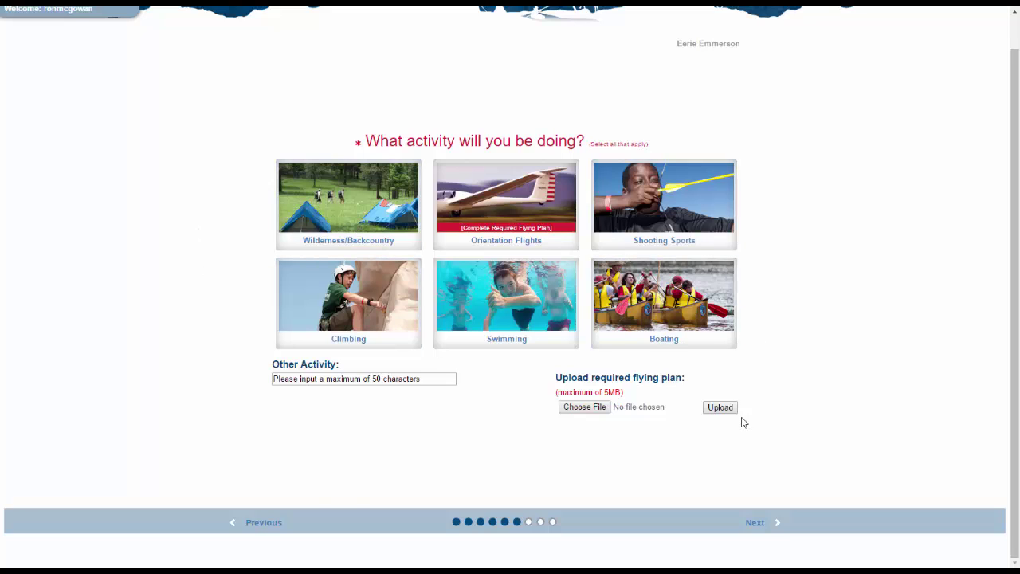
{"action": "left_click", "coordinate": [757, 524]}
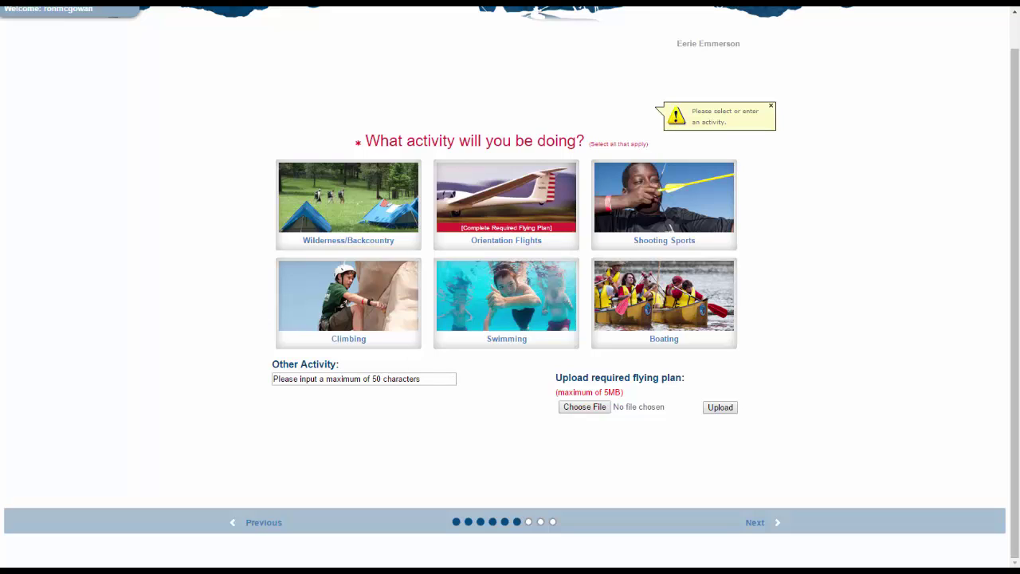
{"action": "left_click", "coordinate": [296, 380]}
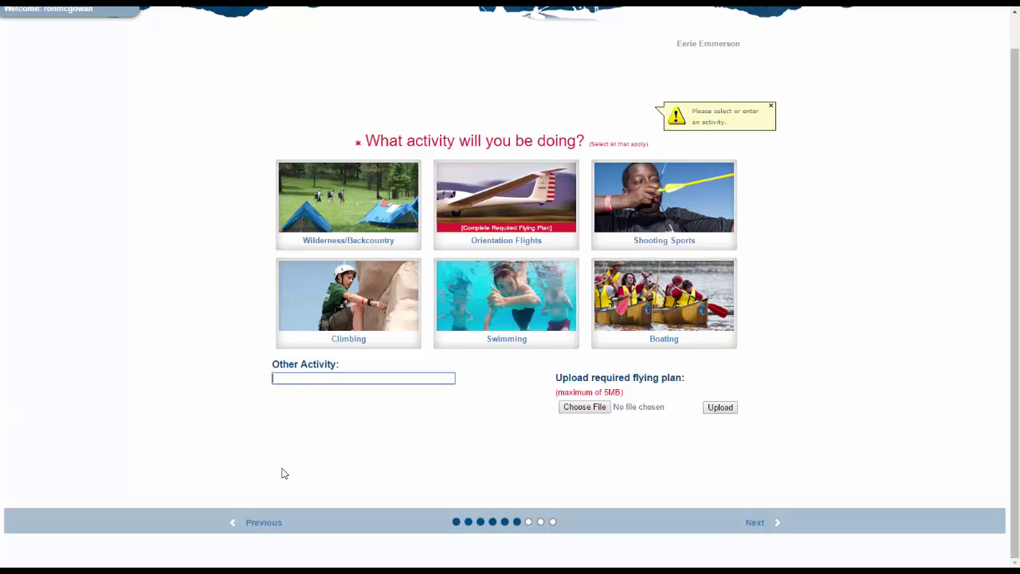
{"action": "type", "text": "Scout Camp"}
{"action": "left_click", "coordinate": [754, 524]}
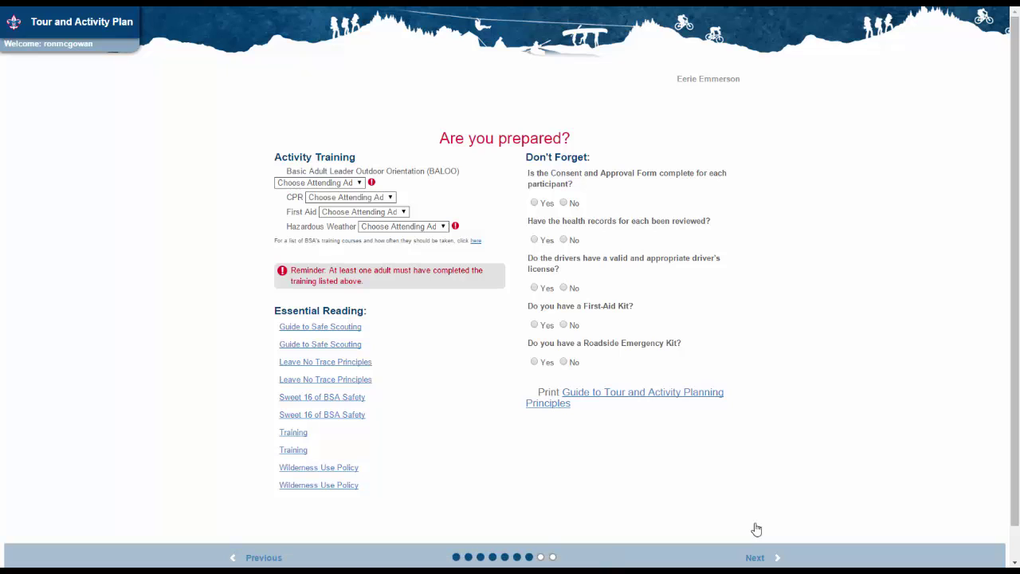
- Assign the primary tour leader as the trained adult for BALOO, CPR, First Aid and Hazardous Weather
{"action": "left_click", "coordinate": [359, 184]}
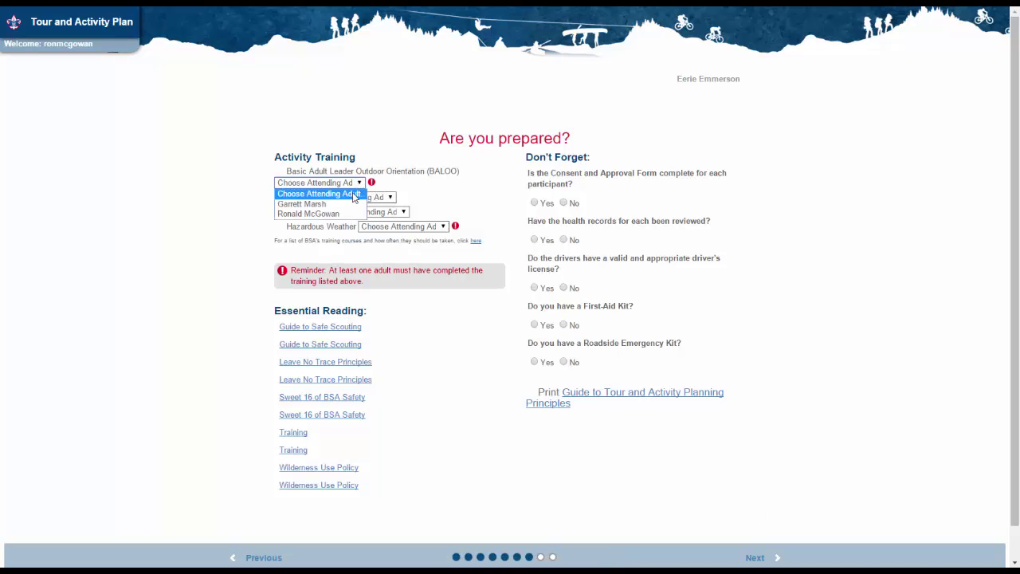
{"action": "left_click", "coordinate": [351, 214]}
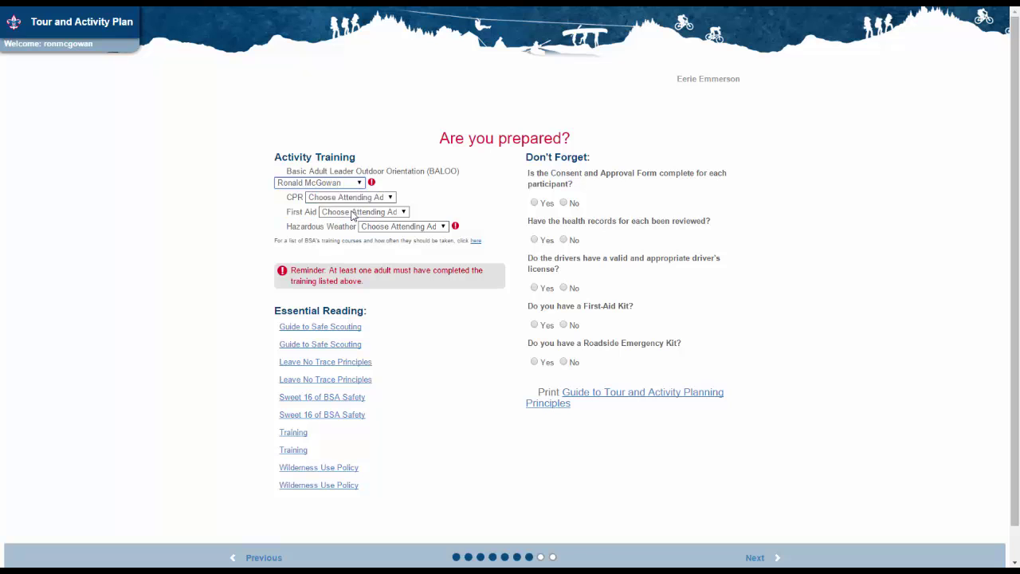
{"action": "left_click", "coordinate": [388, 197]}
{"action": "left_click", "coordinate": [383, 229]}
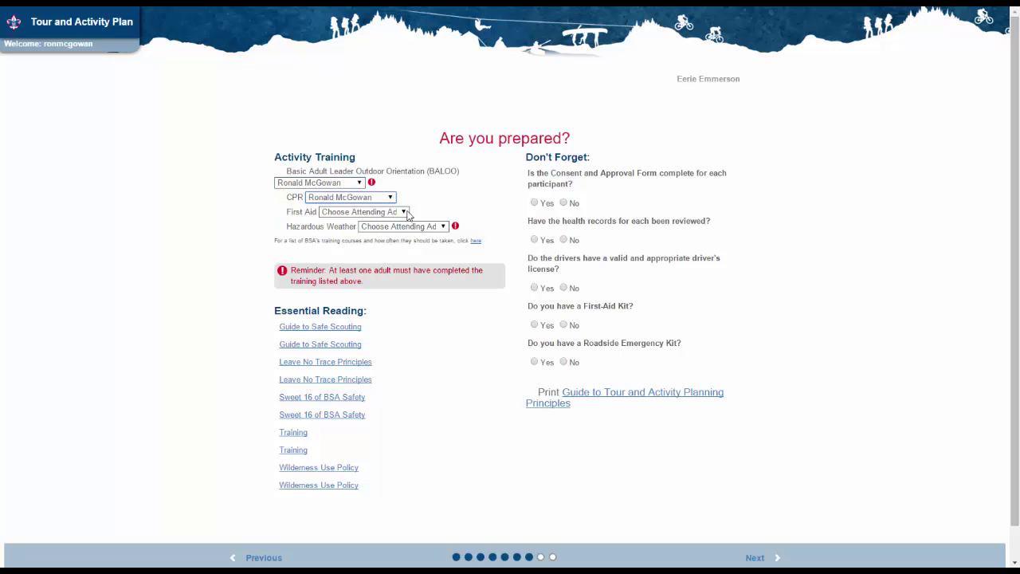
{"action": "left_click", "coordinate": [403, 212]}
{"action": "left_click", "coordinate": [390, 243]}
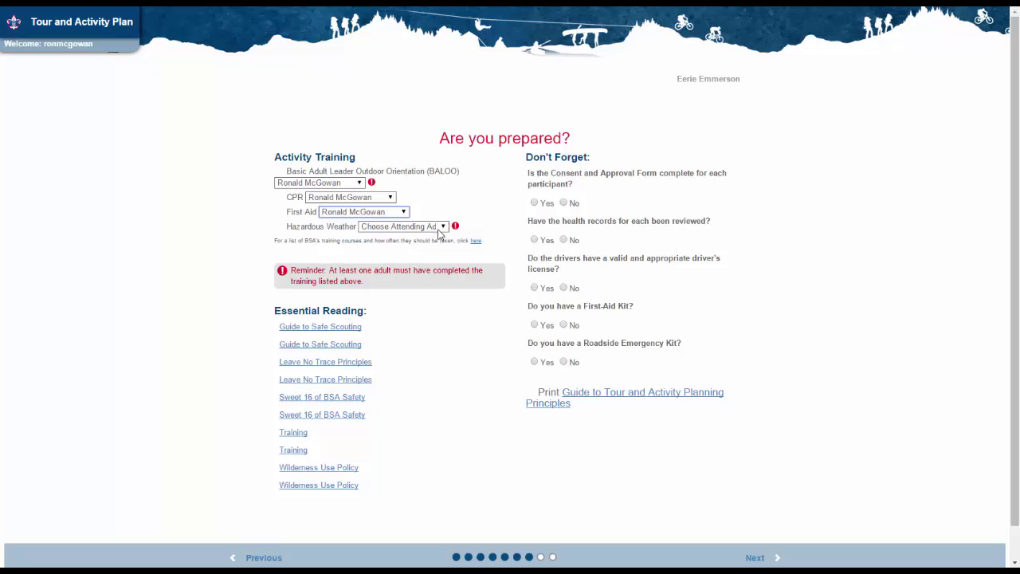
{"action": "left_click", "coordinate": [438, 230]}
{"action": "left_click", "coordinate": [430, 258]}
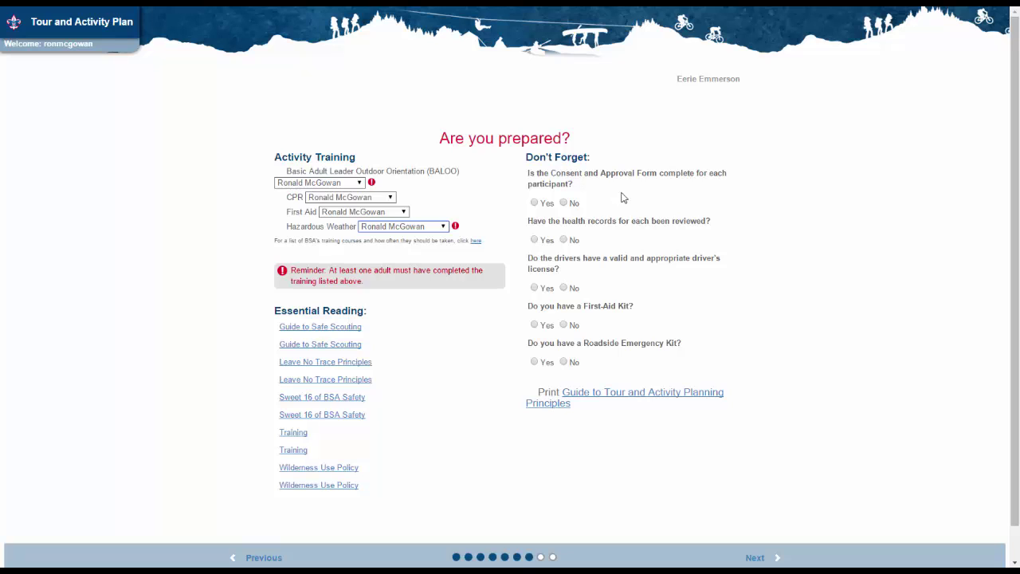
- Answer Yes to the consent form, health records, driver's license, First-Aid Kit and Roadside Emergency Kit questions, and continue to the leadership notification
{"action": "left_click", "coordinate": [535, 203]}
{"action": "left_click", "coordinate": [534, 240]}
{"action": "scroll", "coordinate": [629, 455], "scroll_direction": "down", "scroll_amount": 1}
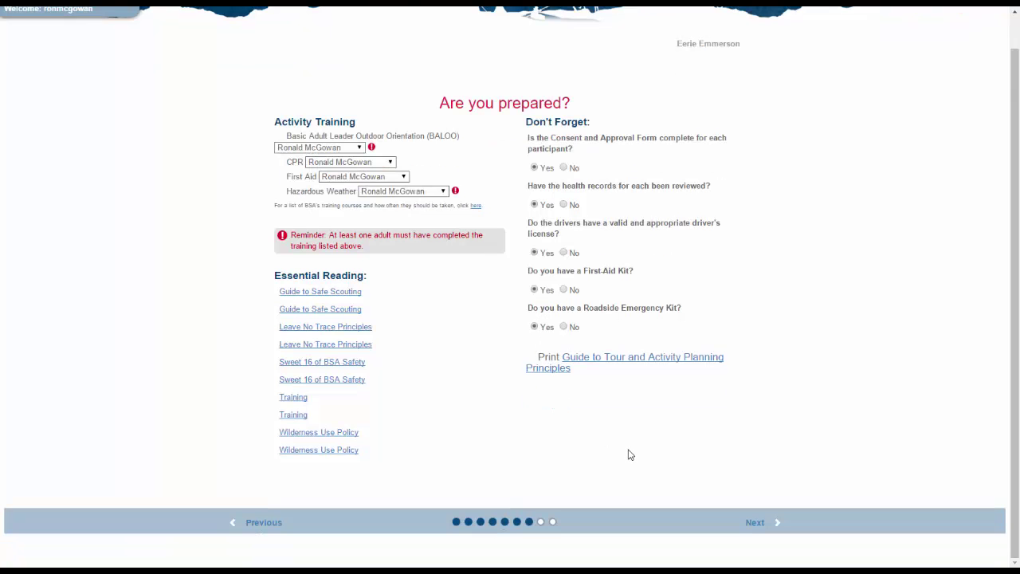
{"action": "left_click", "coordinate": [754, 524]}
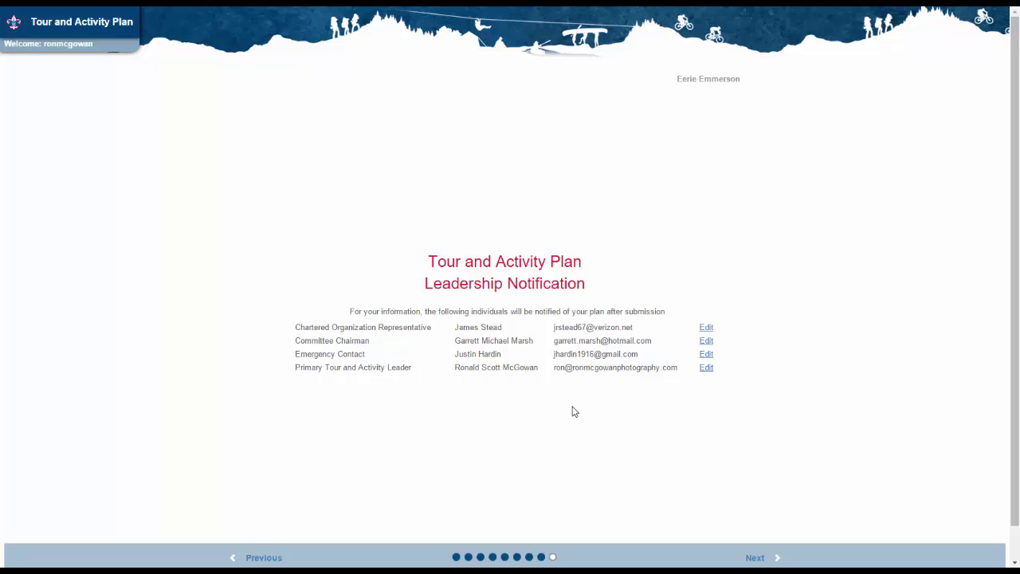
- Review the plan summary for red or yellow items, checking the participants, itinerary, activities and confirmed information
{"action": "left_click", "coordinate": [753, 559]}
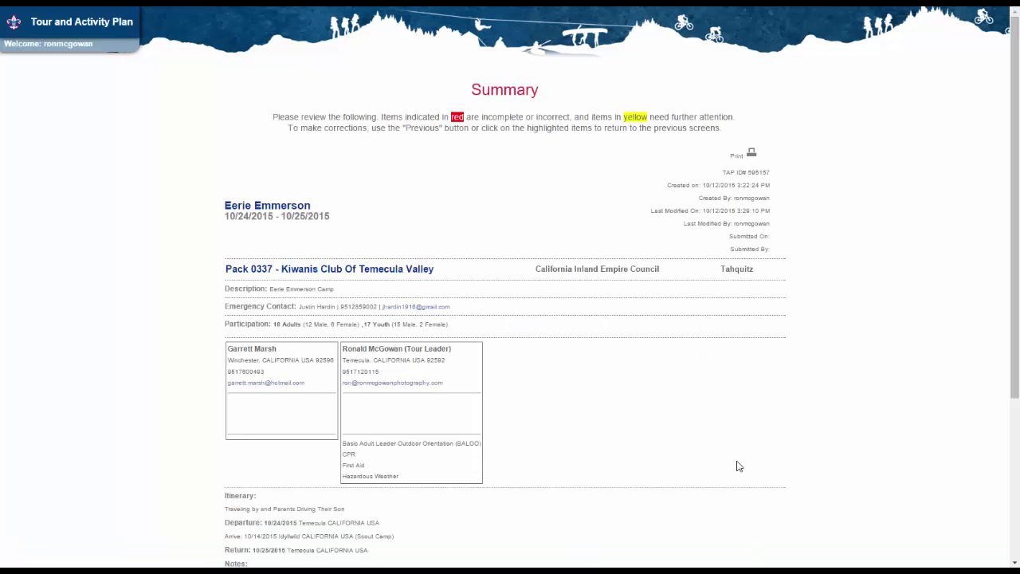
{"action": "scroll", "coordinate": [172, 271], "scroll_direction": "down", "scroll_amount": 3}
{"action": "scroll", "coordinate": [172, 271], "scroll_direction": "up", "scroll_amount": 3}
{"action": "scroll", "coordinate": [140, 263], "scroll_direction": "down", "scroll_amount": 3}
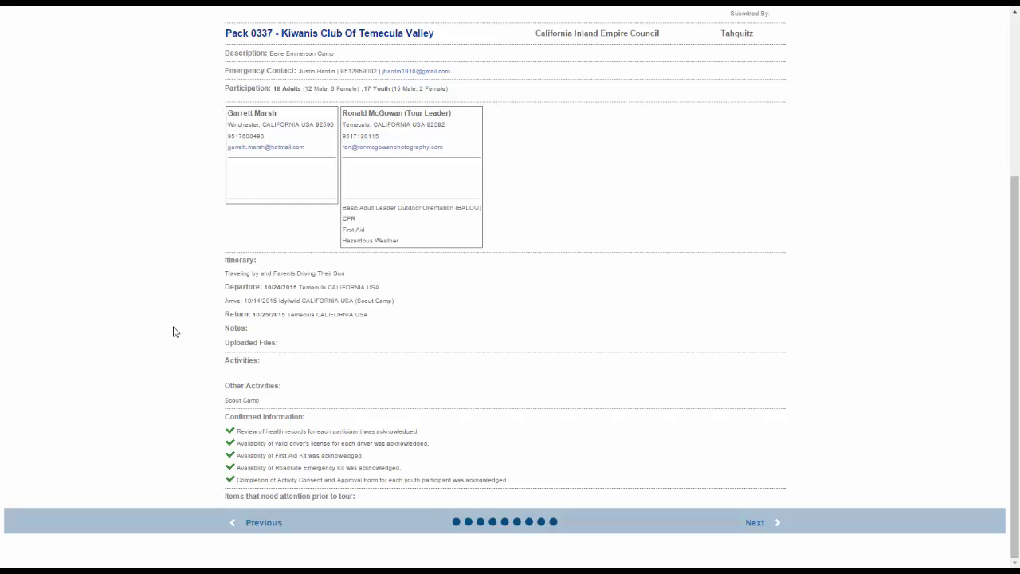
{"action": "scroll", "coordinate": [174, 331], "scroll_direction": "up", "scroll_amount": 3}
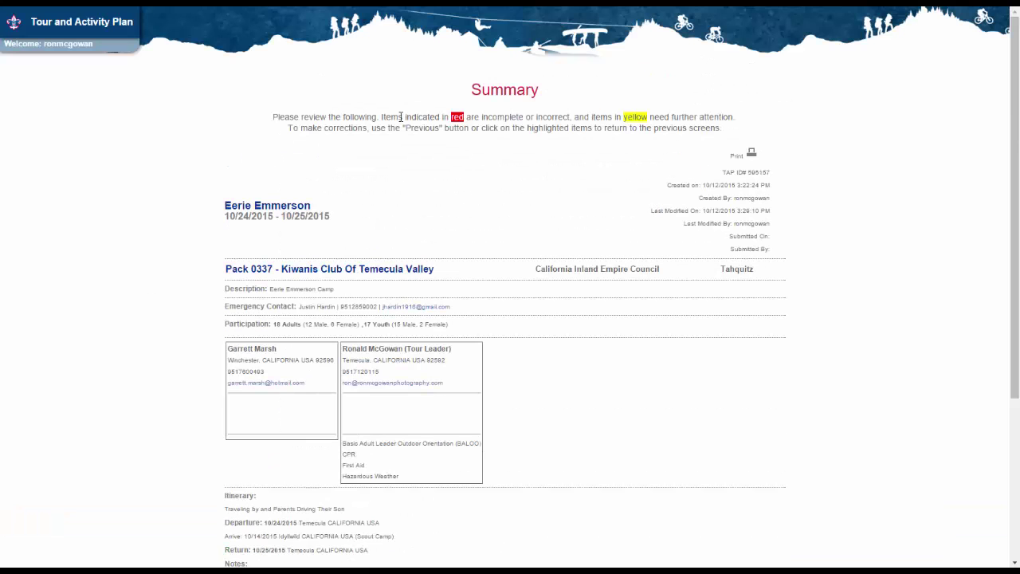
{"action": "left_click_drag", "start_coordinate": [381, 116], "coordinate": [577, 117]}
{"action": "left_click", "coordinate": [571, 164]}
{"action": "scroll", "coordinate": [76, 204], "scroll_direction": "down", "scroll_amount": 3}
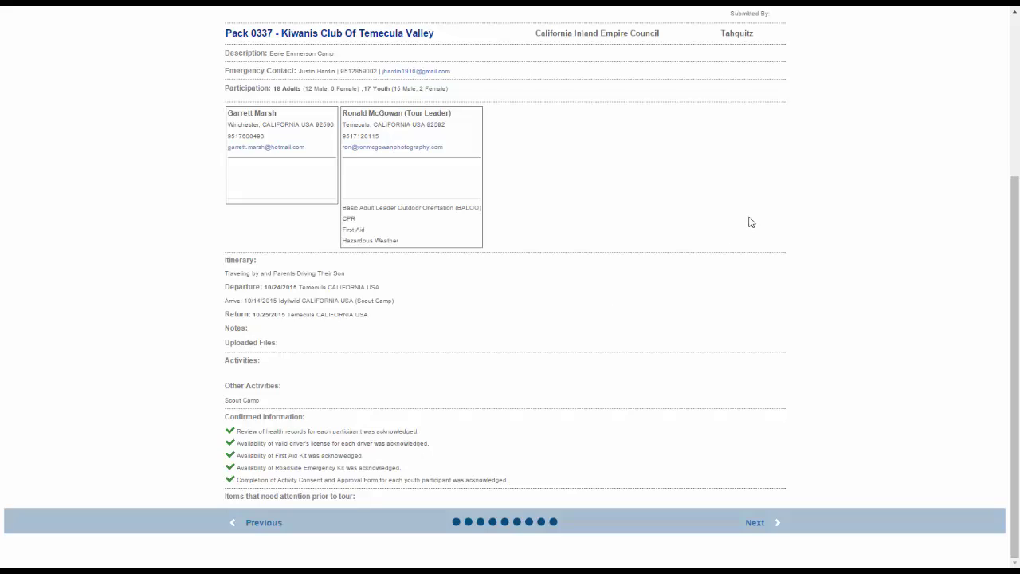
{"action": "scroll", "coordinate": [749, 222], "scroll_direction": "up", "scroll_amount": 3}
{"action": "scroll", "coordinate": [781, 301], "scroll_direction": "down", "scroll_amount": 3}
- Continue to the acceptance page, certify the plan's statements and submit the plan
{"action": "left_click", "coordinate": [754, 523]}
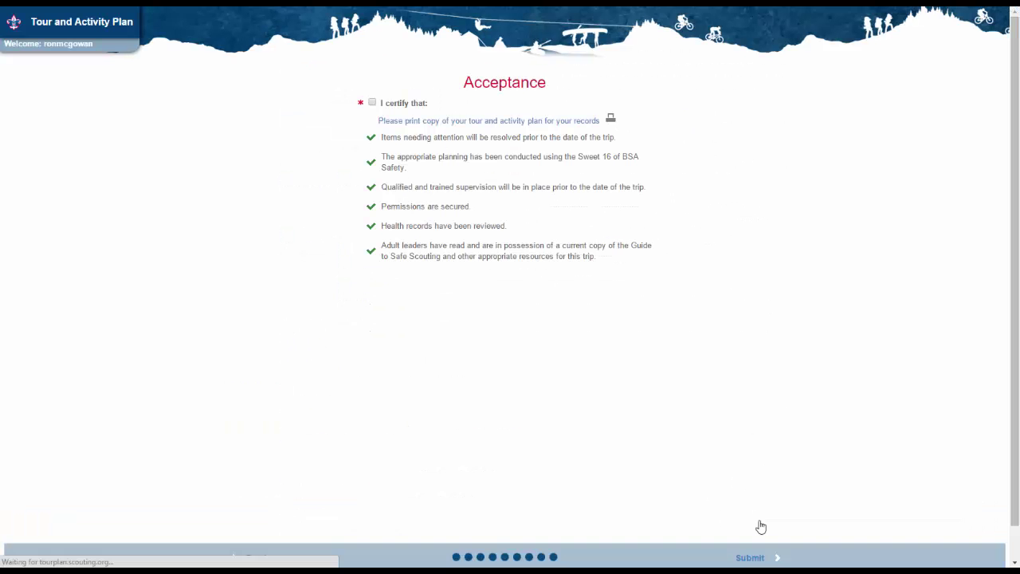
{"action": "left_click", "coordinate": [371, 103]}
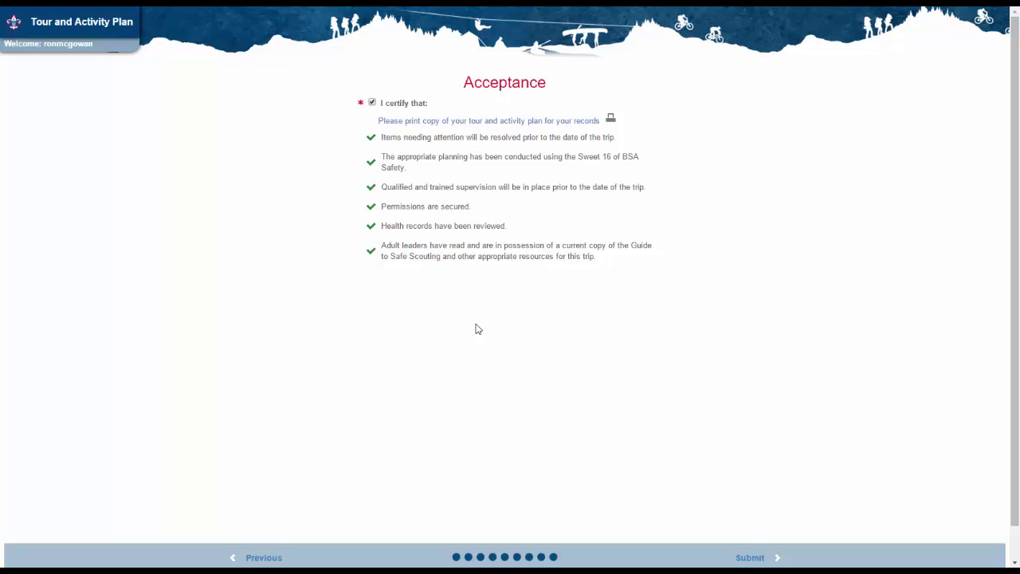
{"action": "left_click", "coordinate": [759, 560]}
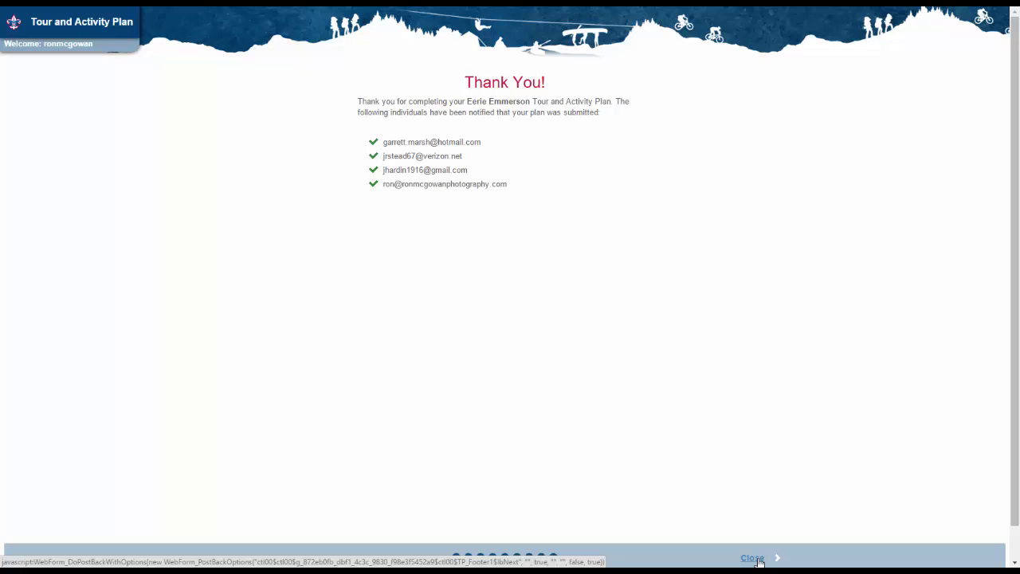
- Return to the plan list and generate a printable PDF of the scheduled Eerie Emmerson plan, moving its pop-up window aside
{"action": "left_click", "coordinate": [752, 558]}
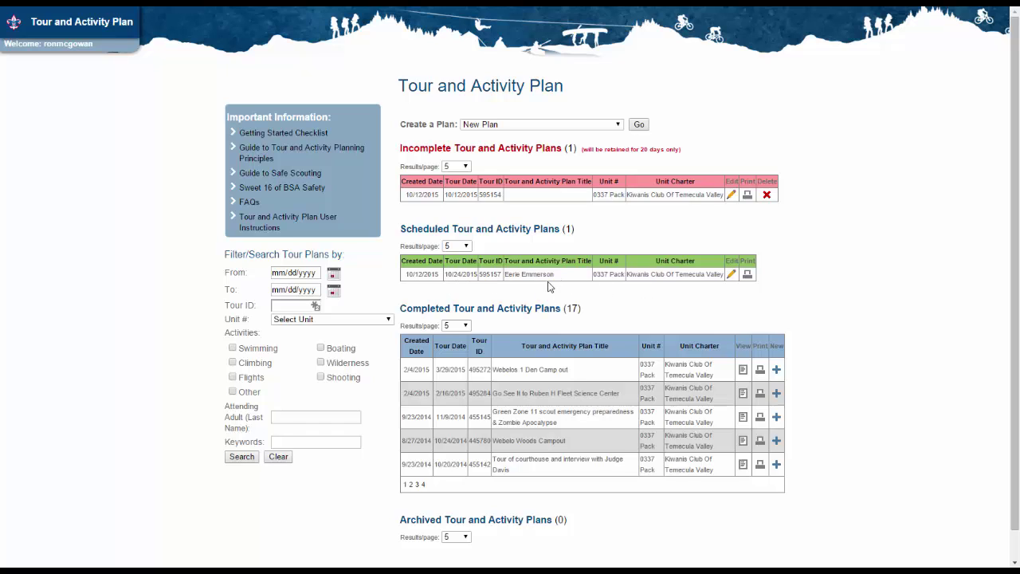
{"action": "left_click", "coordinate": [748, 276]}
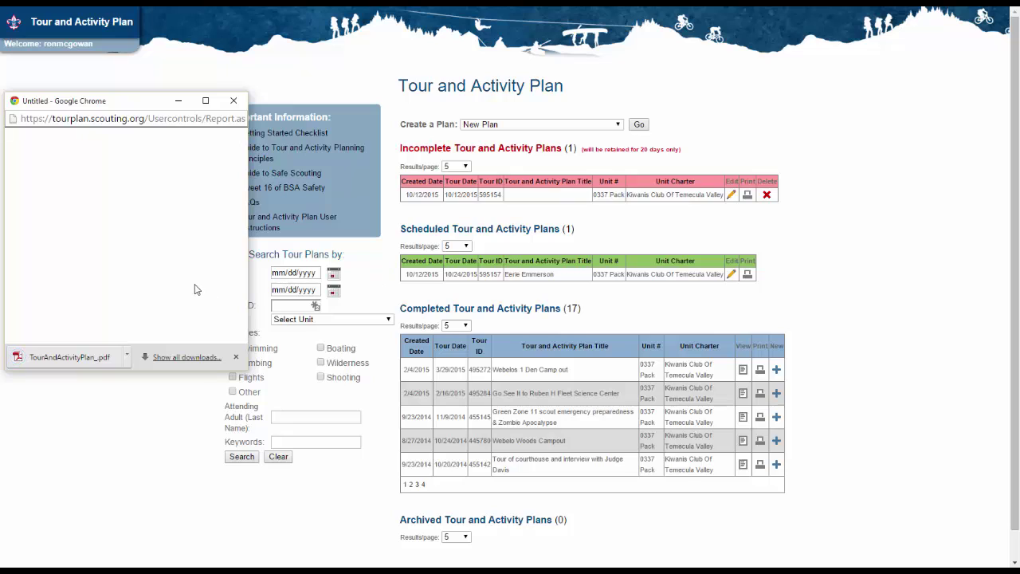
{"action": "left_click_drag", "start_coordinate": [149, 104], "coordinate": [0, 104]}
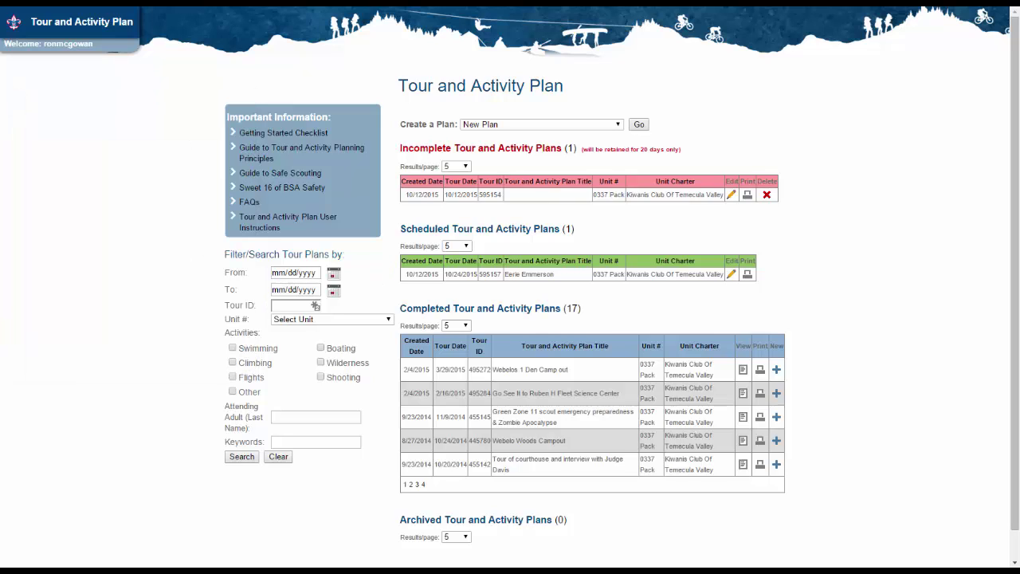